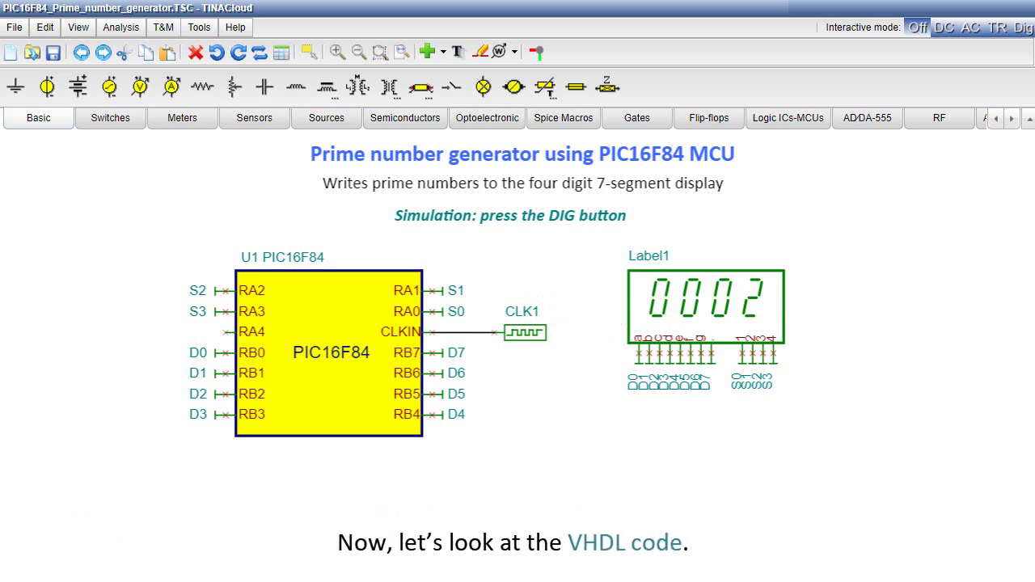
- Open the HDL code of the PIC16F84 MCU and examine the rtl_pic entity and its architecture section from line 1828
double_click(277, 307)
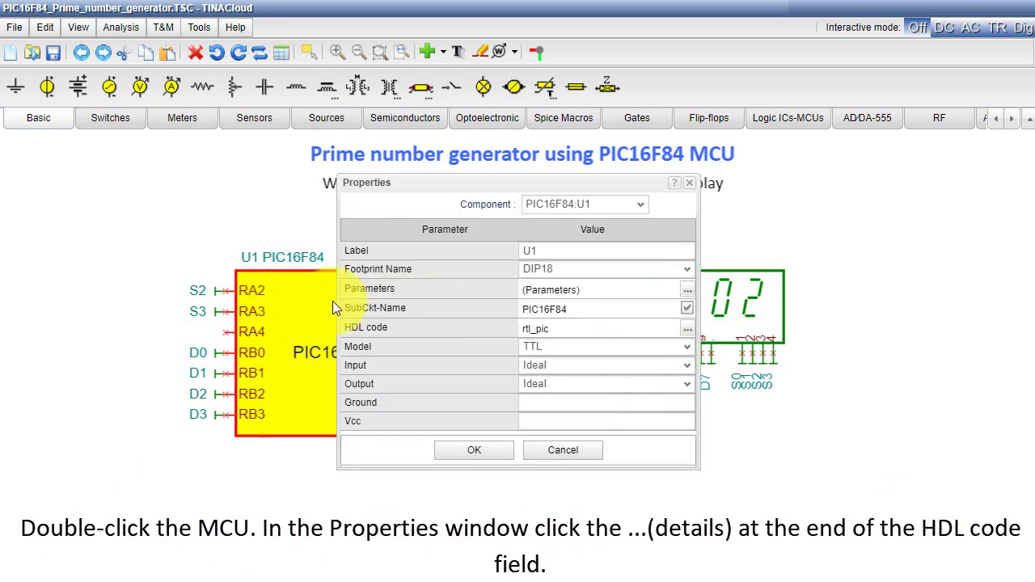
left_click(686, 330)
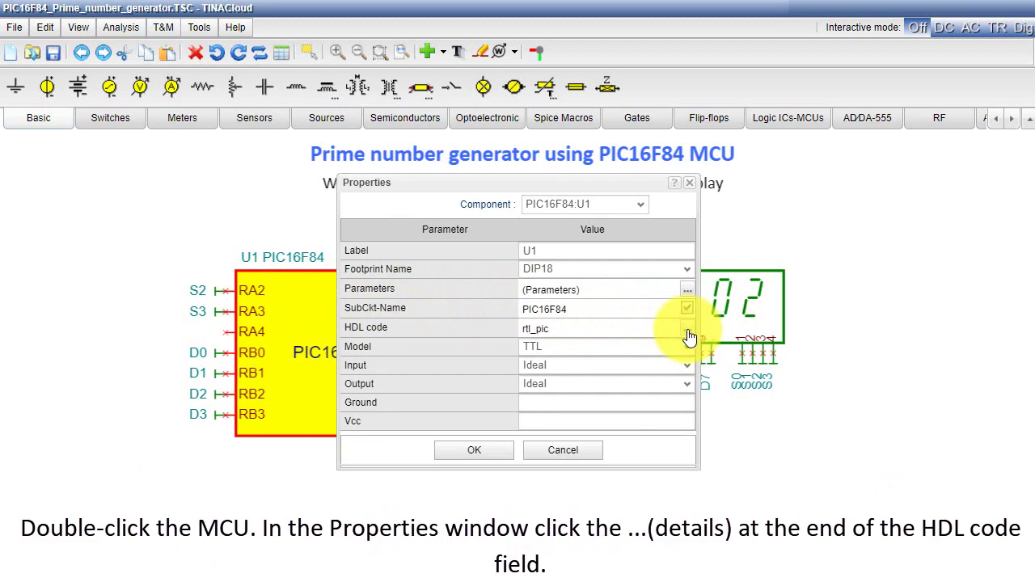
left_click(688, 335)
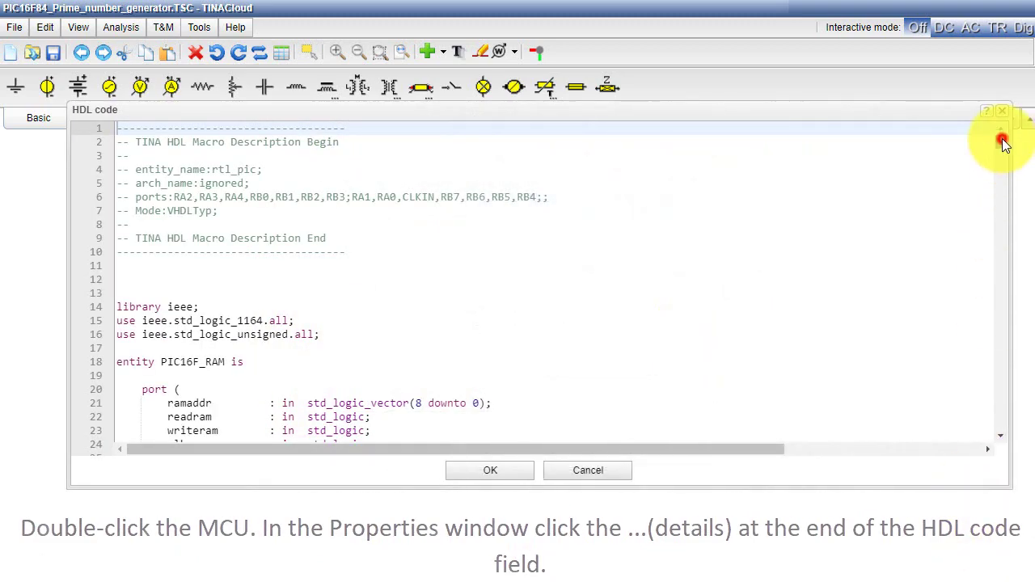
left_click_drag(1002, 142, 1000, 383)
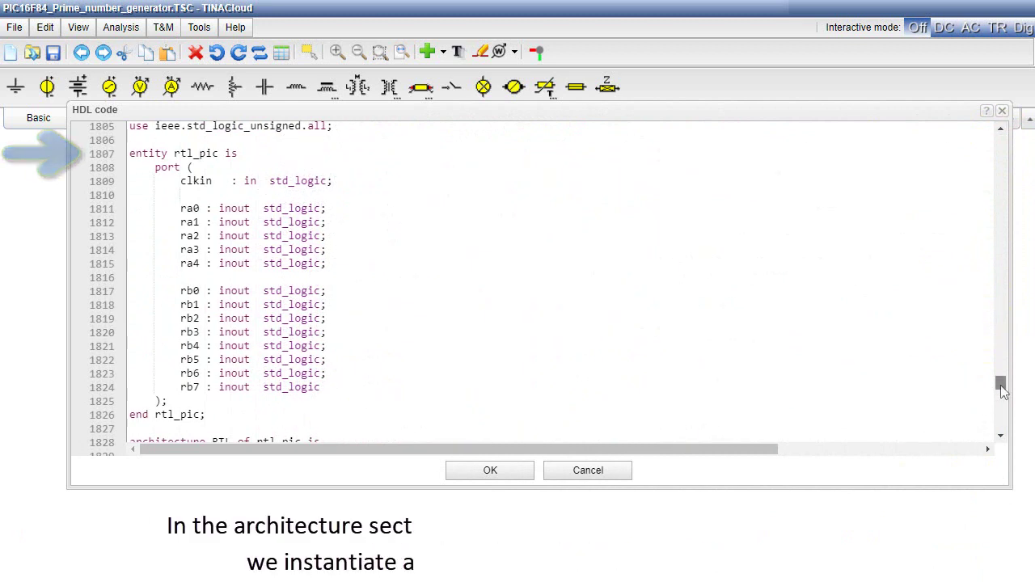
left_click_drag(1002, 385, 1002, 394)
scroll(1003, 394, "down", 6)
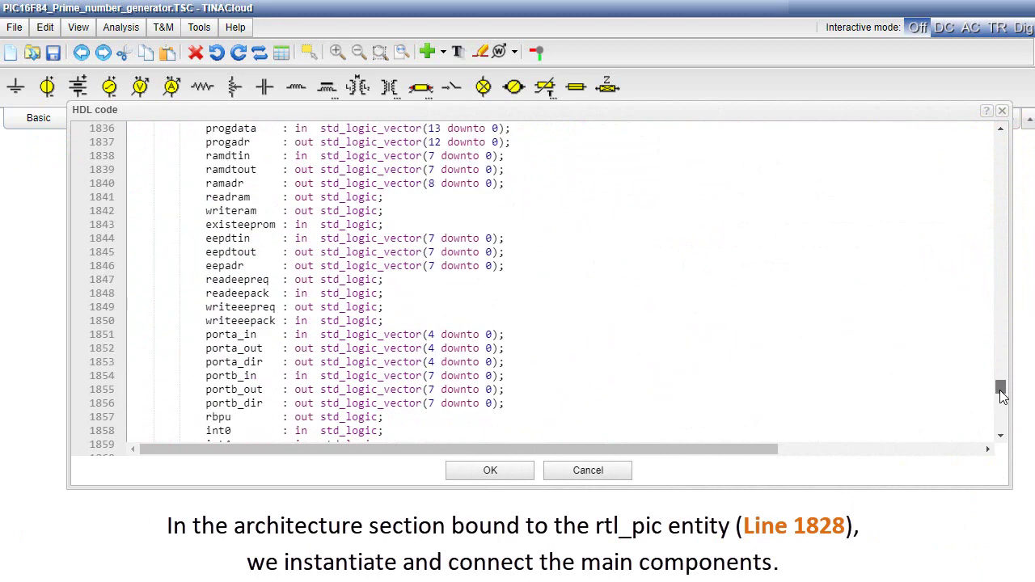
scroll(1001, 393, "up", 4)
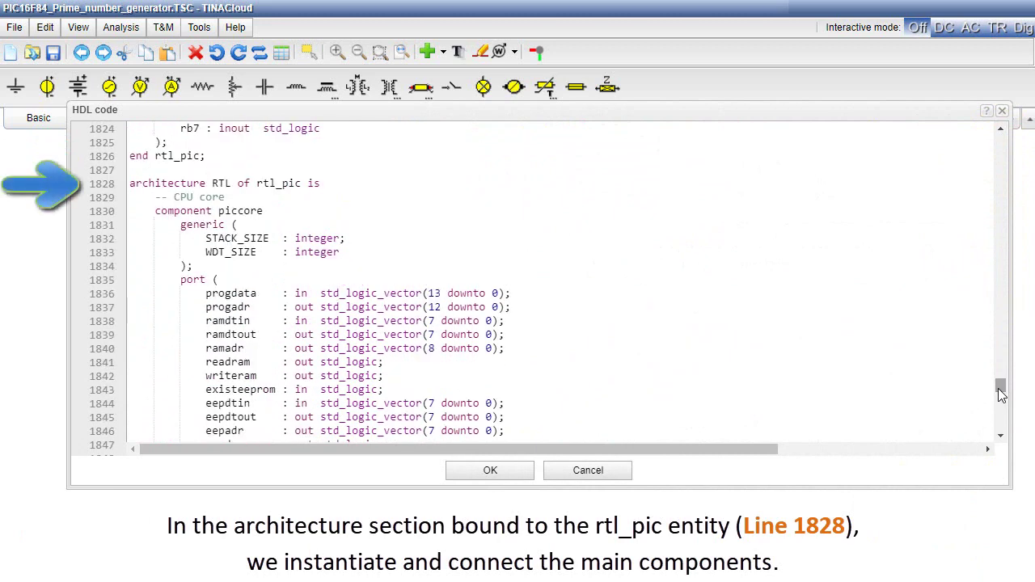
- Examine the declarations of the flash_rom and PIC16F_RAM components and the instantiation statements starting at line 1941
left_click(1001, 437)
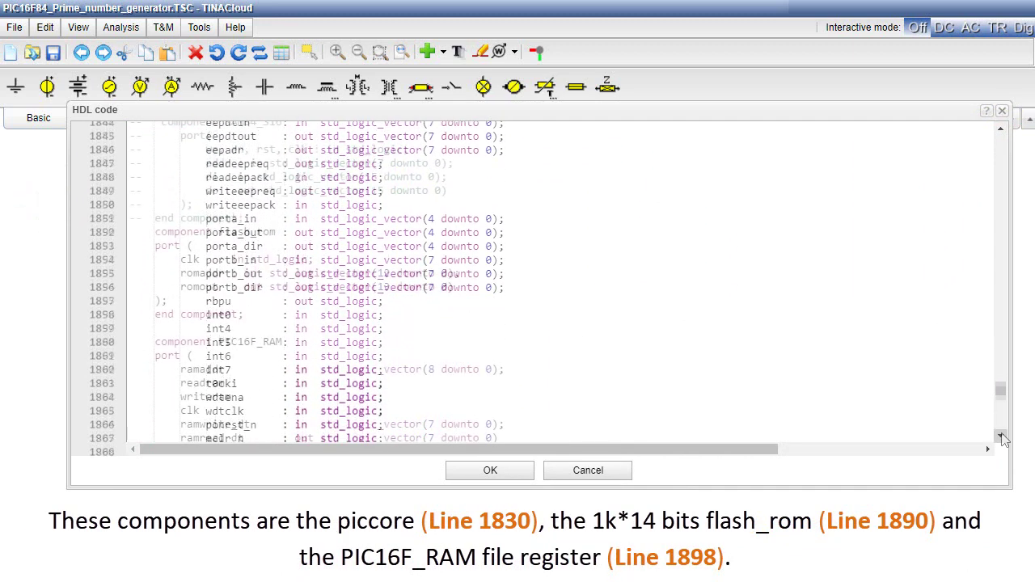
left_click(1001, 437)
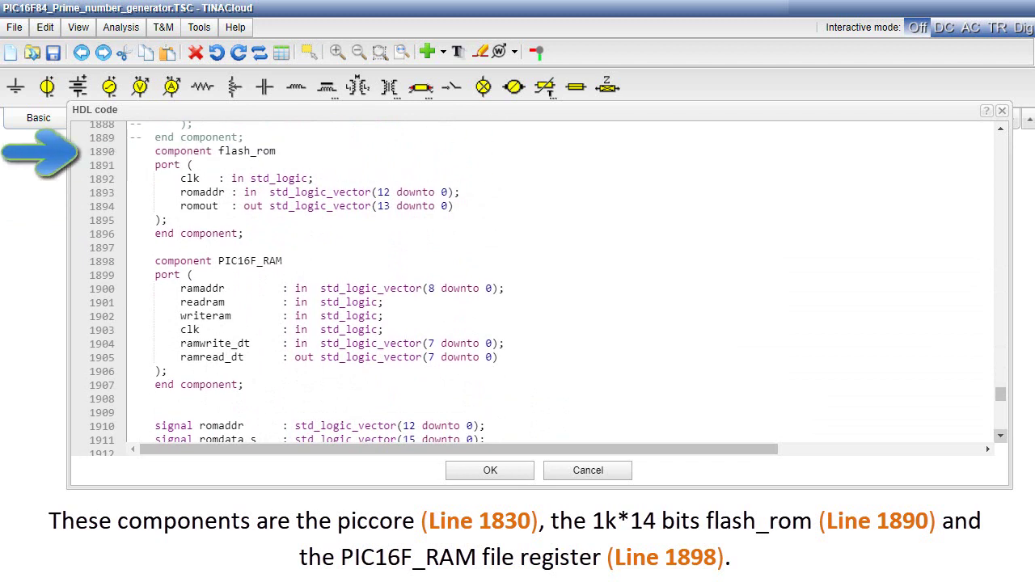
left_click(1001, 437)
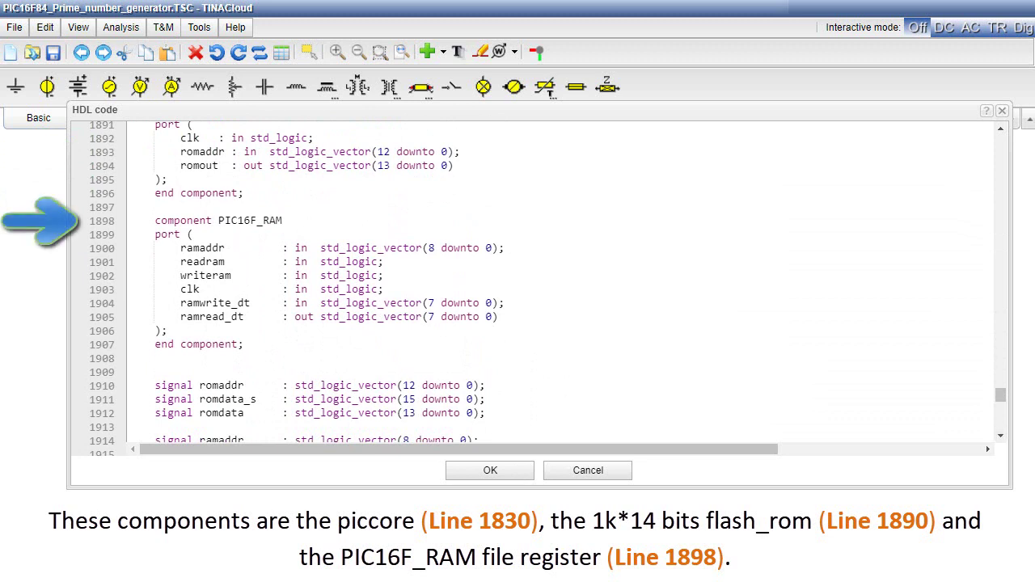
left_click(1001, 438)
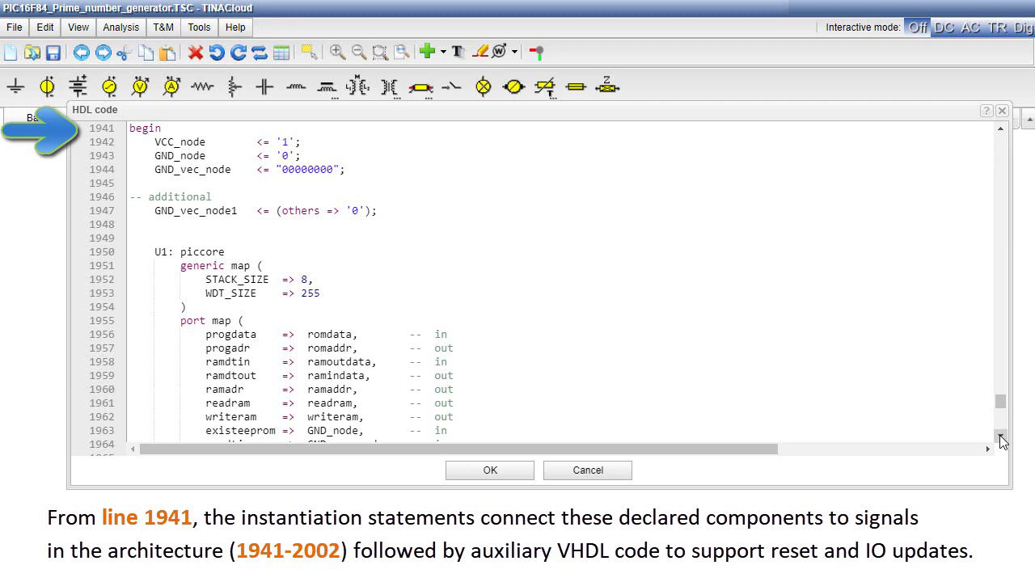
left_click(1001, 437)
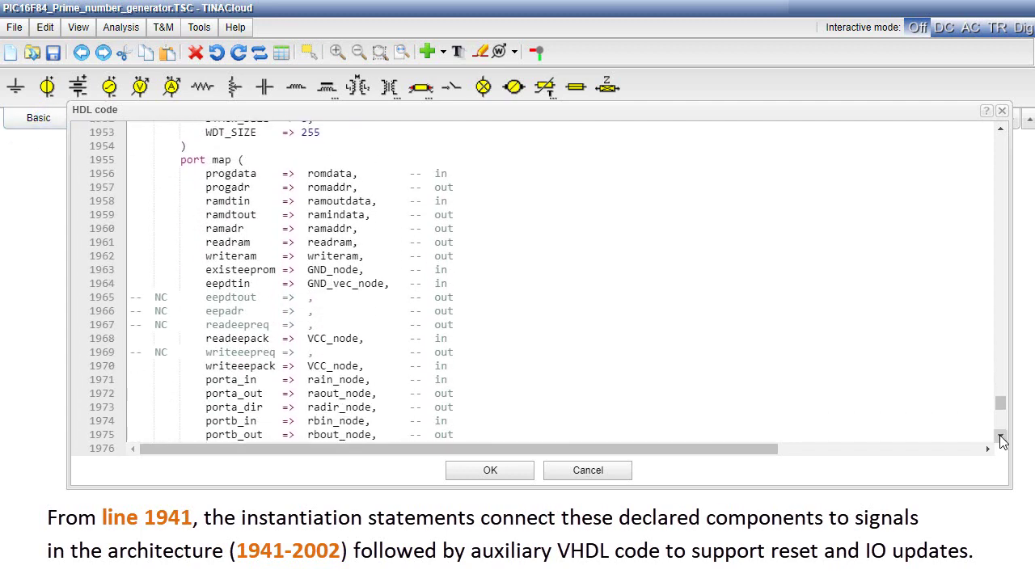
left_click(1001, 437)
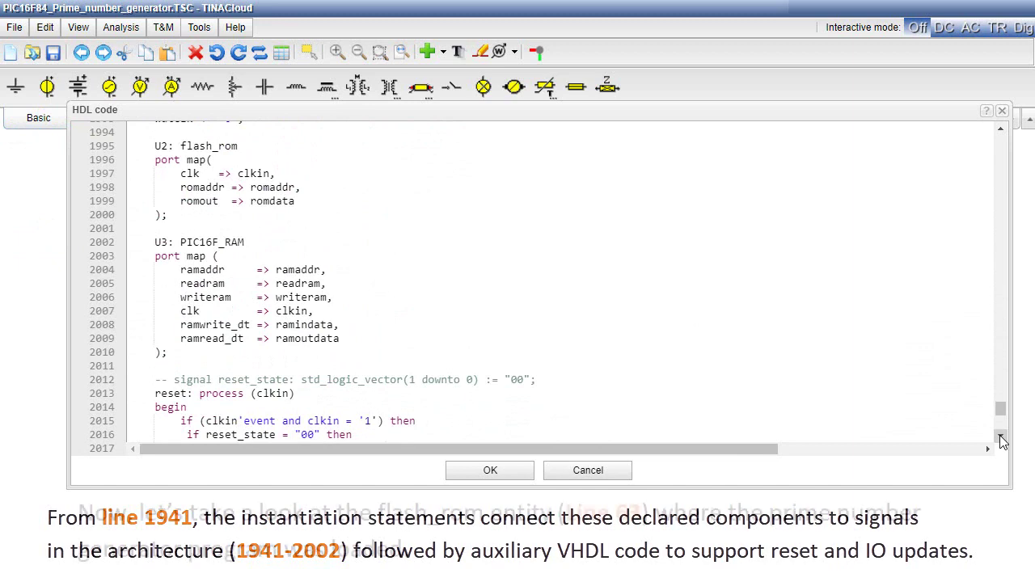
- Examine the flash_rom entity at line 63 with its ROM content, and close the HDL code and Properties dialogs
left_click_drag(1001, 414, 1005, 245)
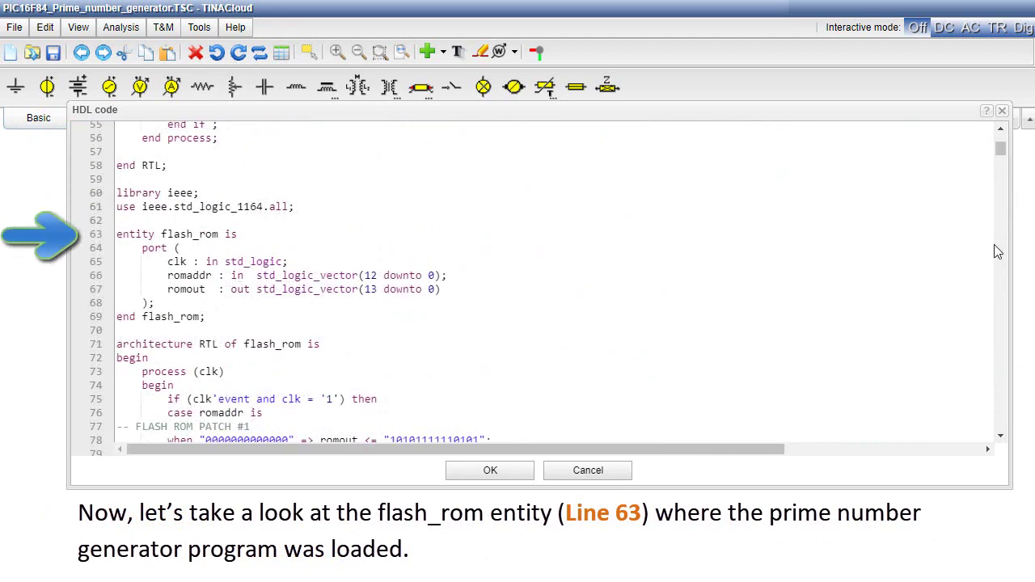
scroll(997, 251, "down", 2)
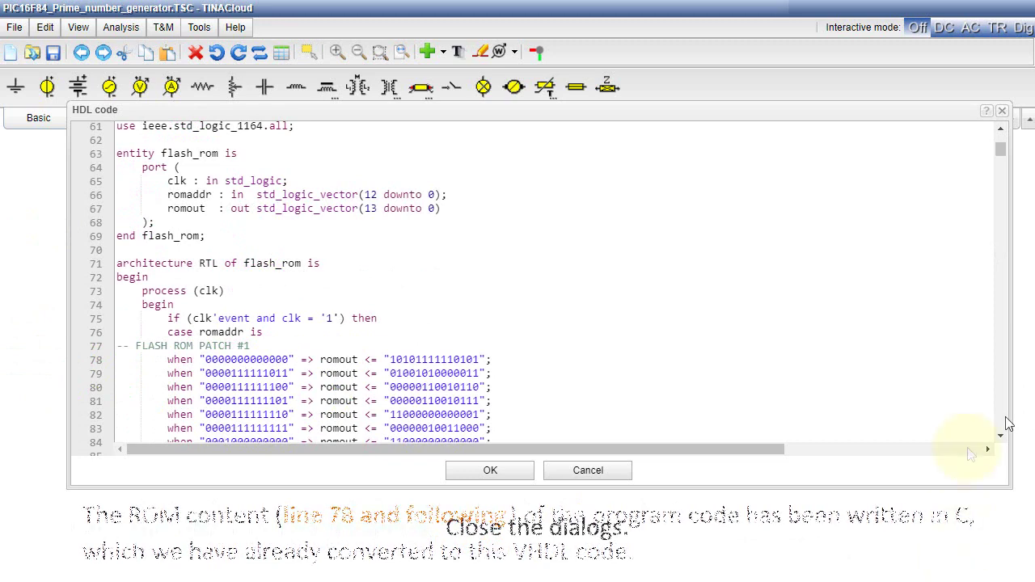
left_click(1002, 110)
left_click(690, 184)
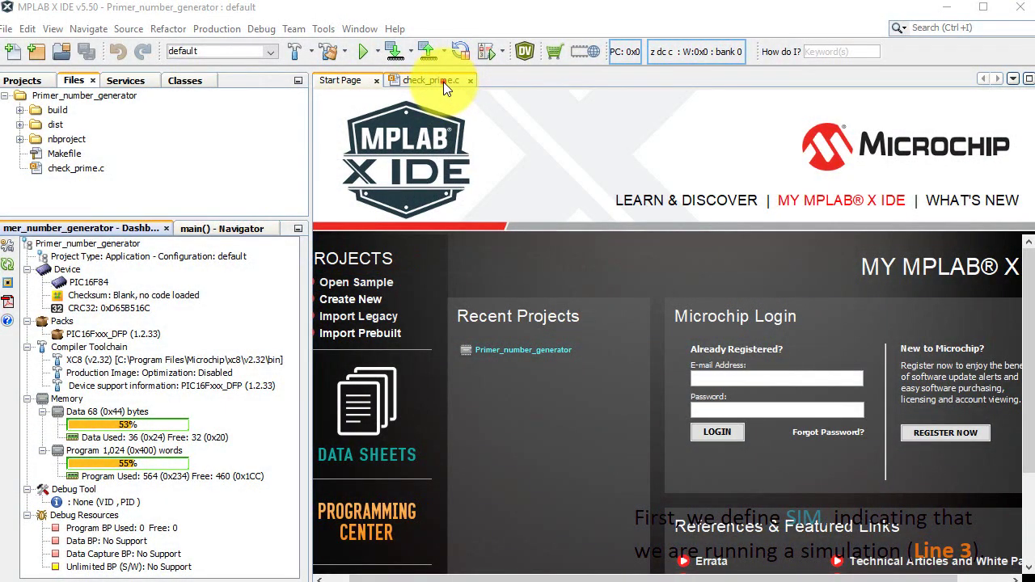
- Open check_prime.c in MPLAB X IDE and examine the SIM definition in line 3 and the simulation constants in lines 6 to 10
left_click(443, 82)
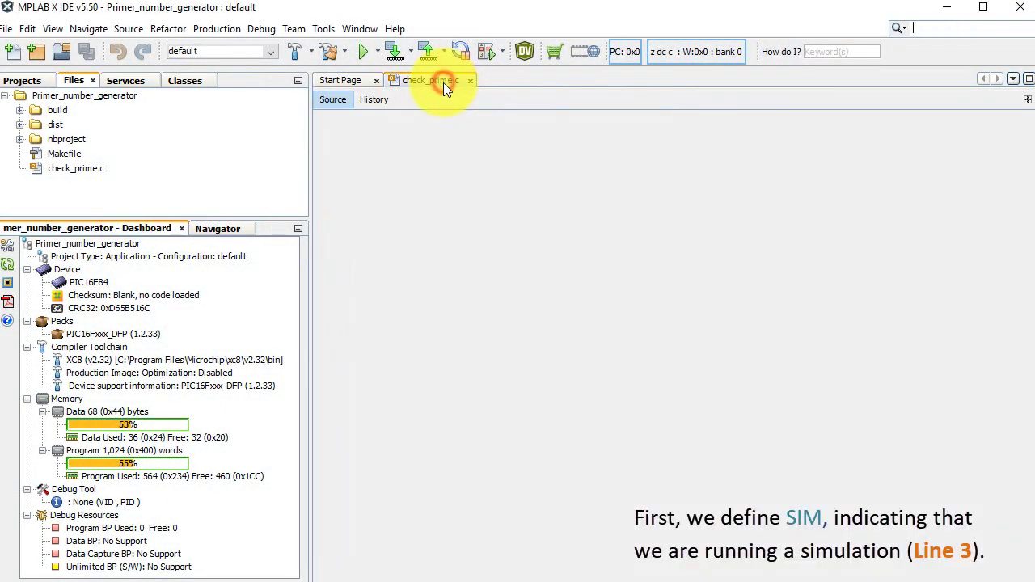
left_click(443, 149)
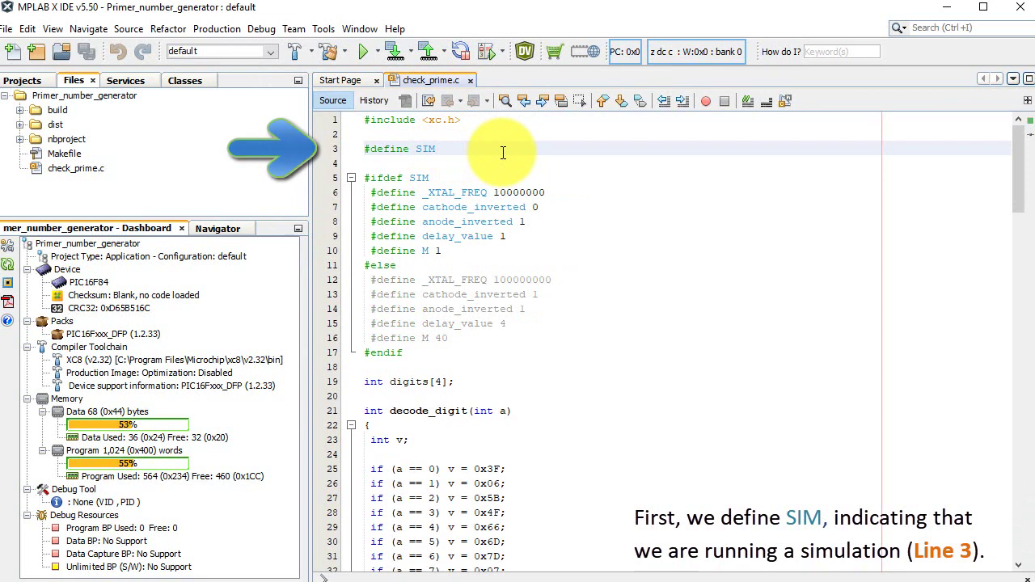
left_click_drag(370, 193, 457, 250)
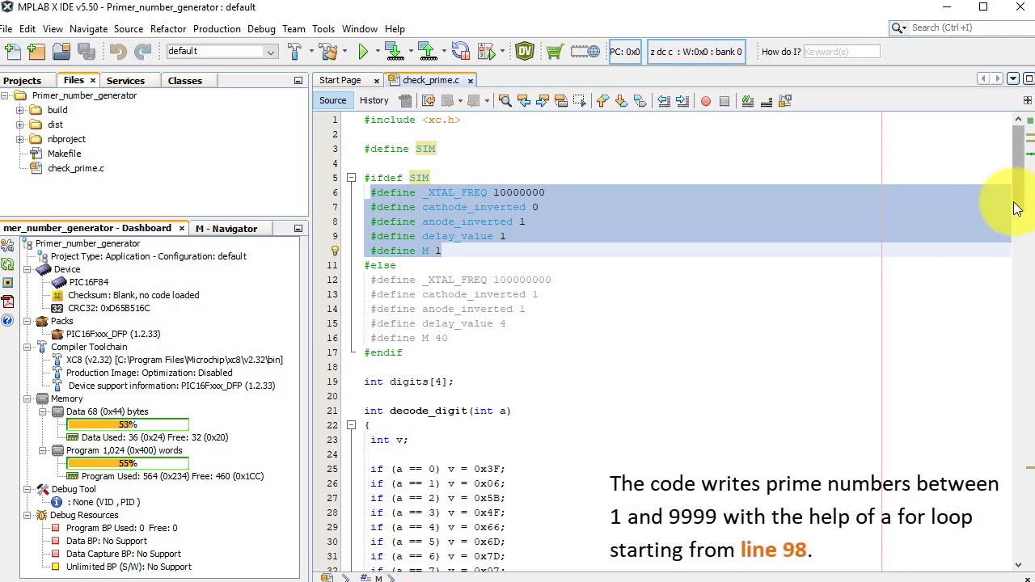
- Examine the prime number for loop starting at line 98 and the display refresh loop at line 107
left_click_drag(1011, 208, 988, 442)
left_click(372, 239)
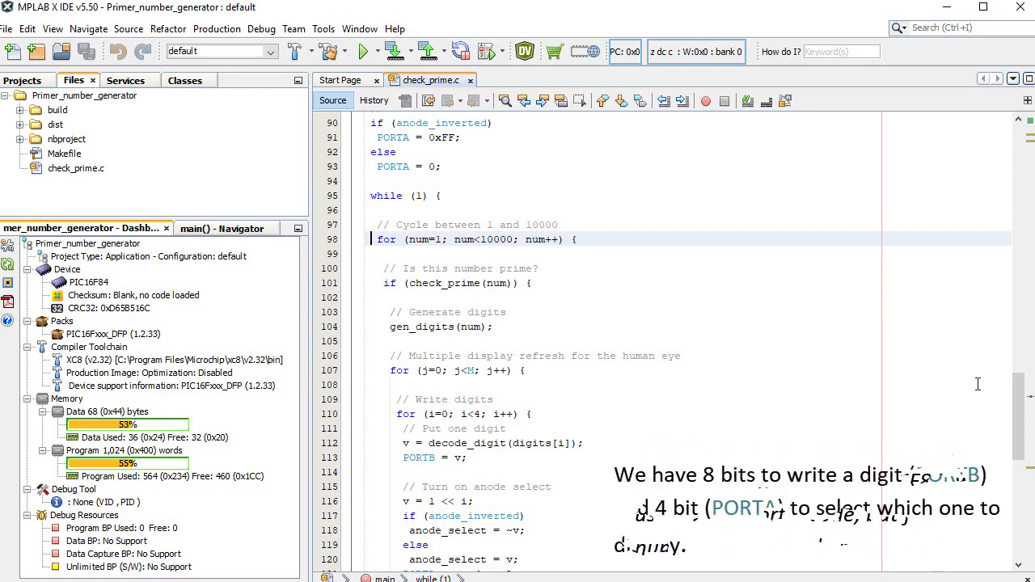
left_click(392, 369)
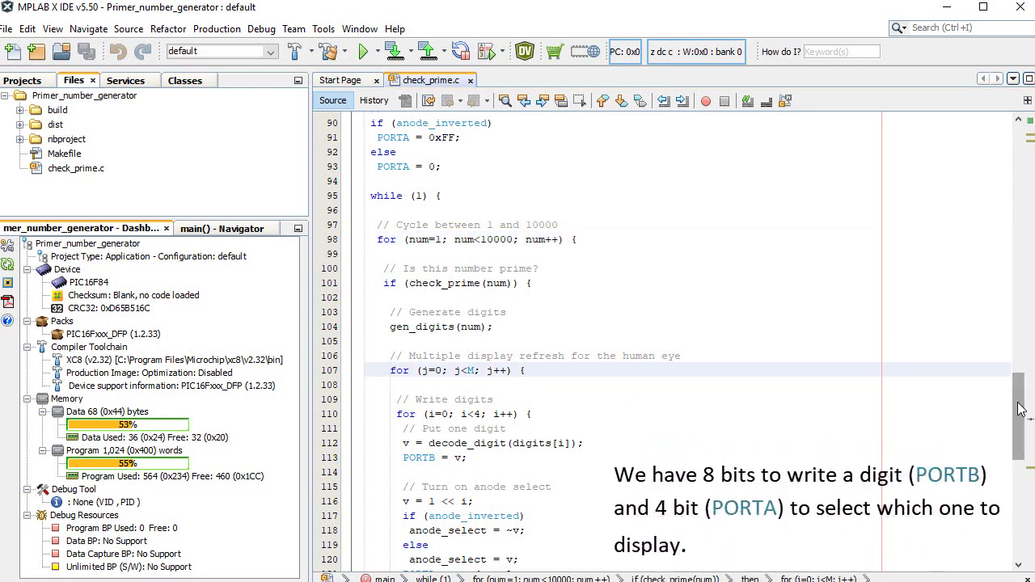
left_click_drag(1010, 381, 1026, 454)
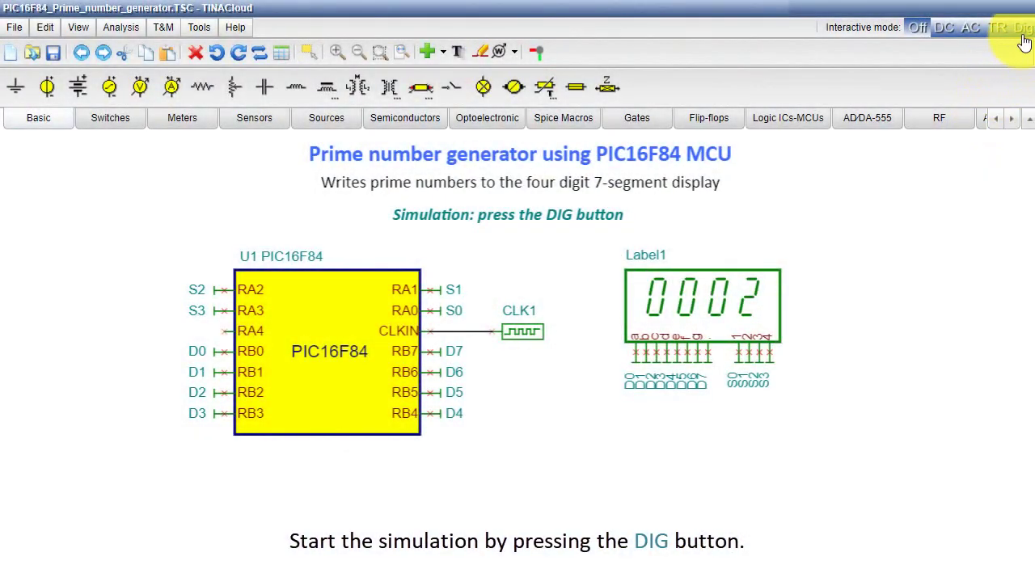
- Run the prime number generator circuit in TINACloud in interactive digital mode and stop the simulation
left_click(1022, 30)
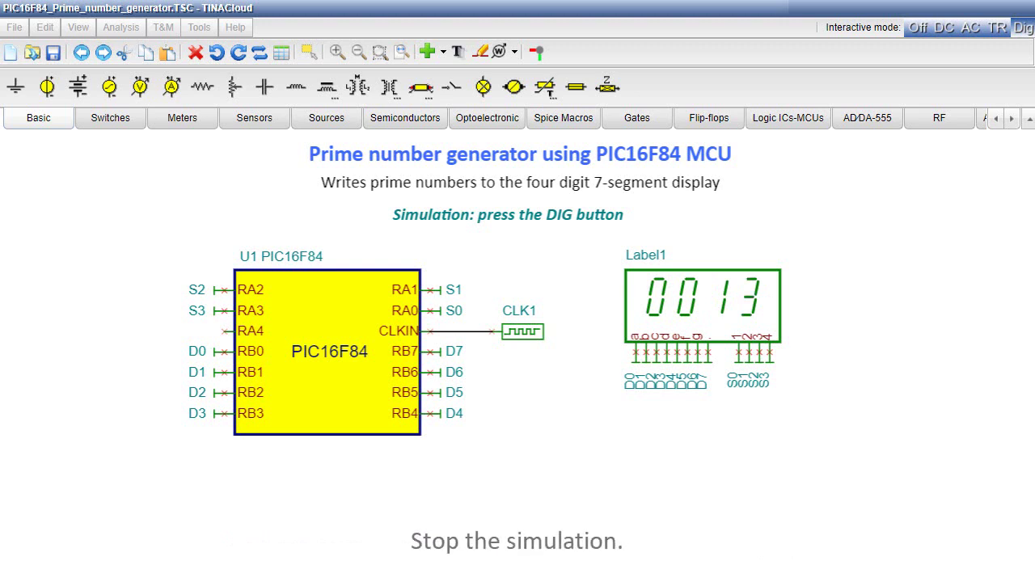
left_click(913, 32)
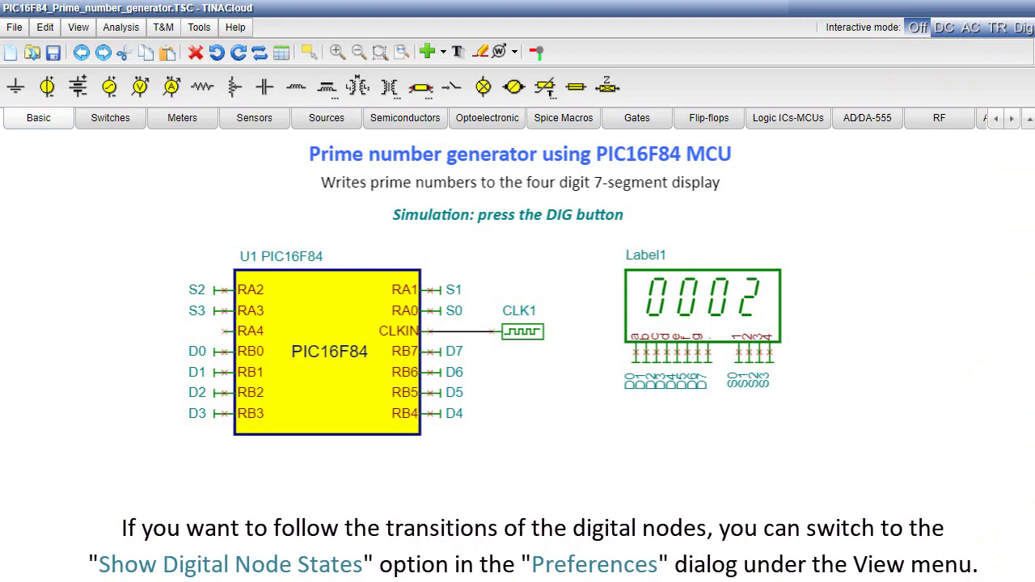
- Enable Show Digital Node States in the preferences, and run and stop the interactive digital simulation
left_click(81, 29)
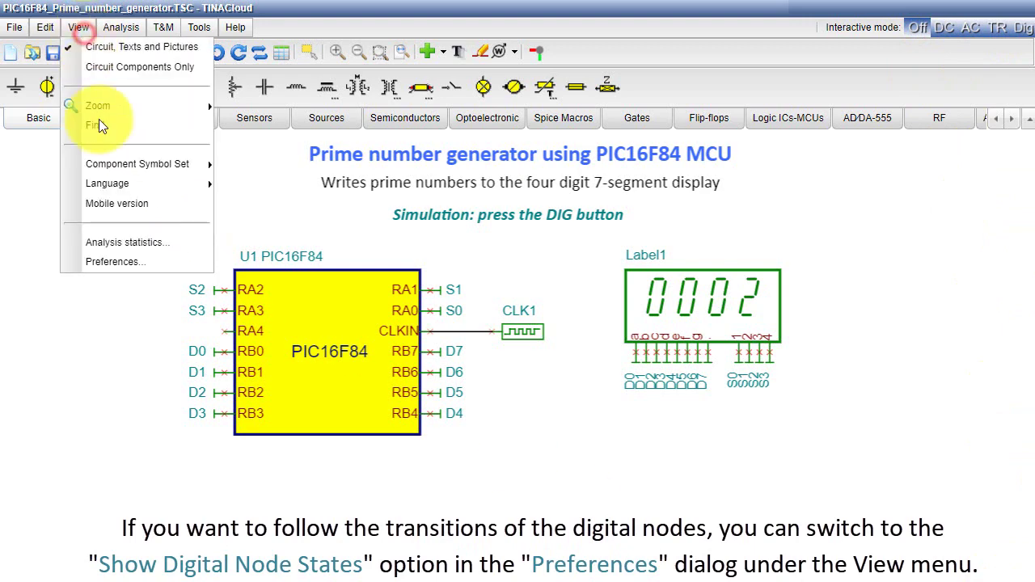
left_click(112, 262)
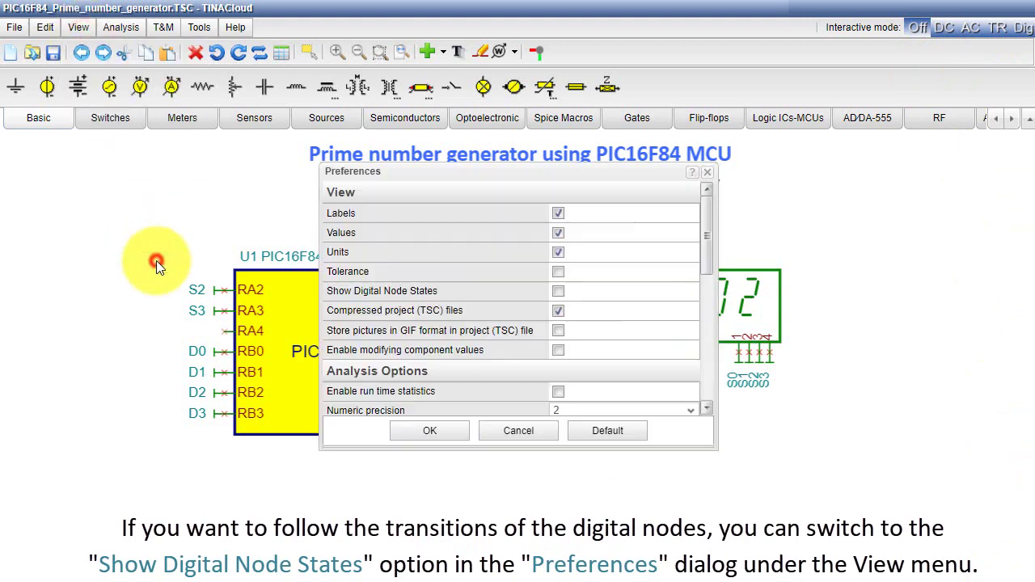
left_click(558, 291)
left_click(417, 498)
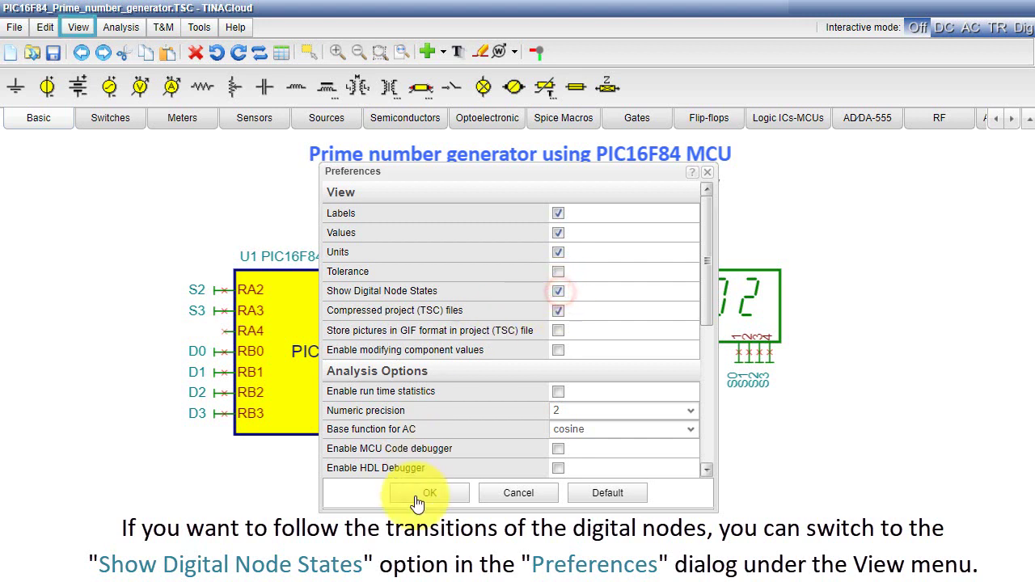
left_click(1021, 27)
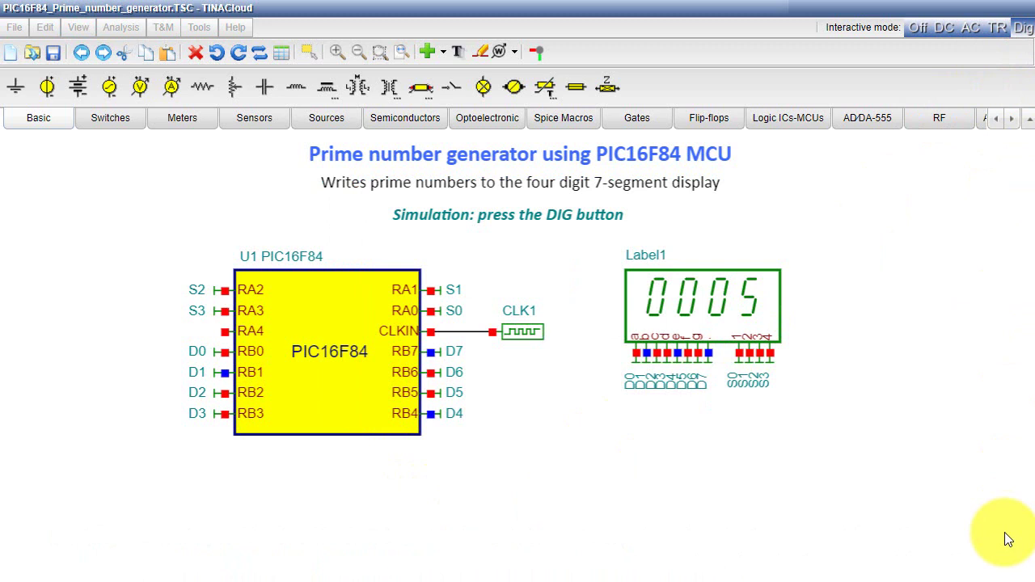
left_click(918, 27)
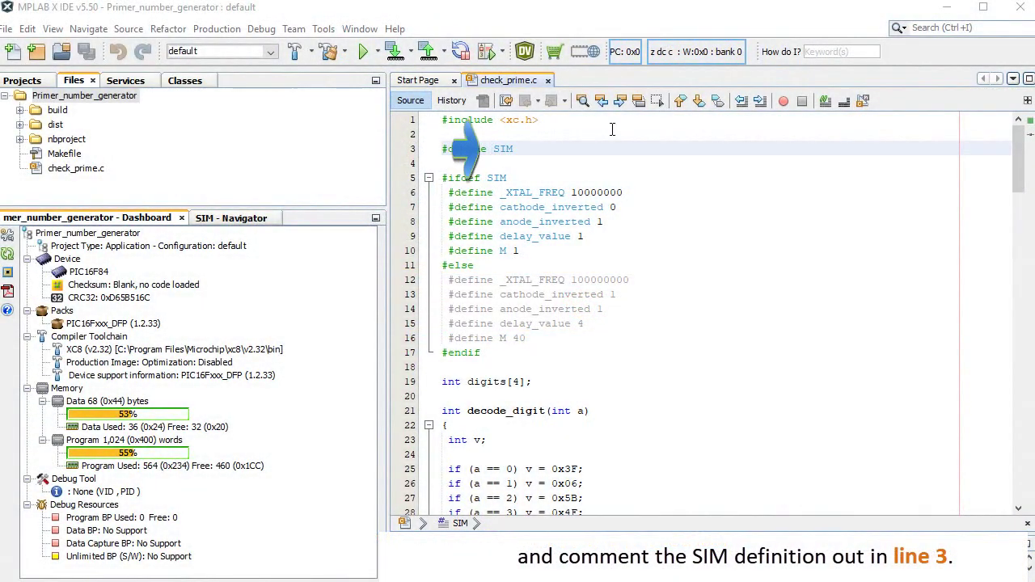
- In MPLAB X IDE, comment out the SIM definition in line 3 of check_prime.c and go to the _XTAL_FREQ definition in line 12
left_click(444, 149)
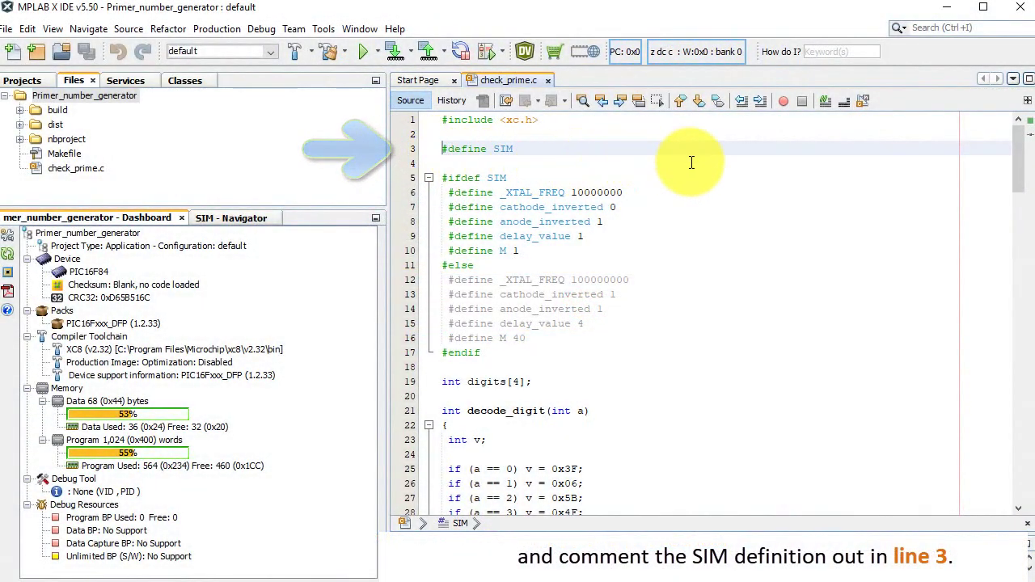
type("//")
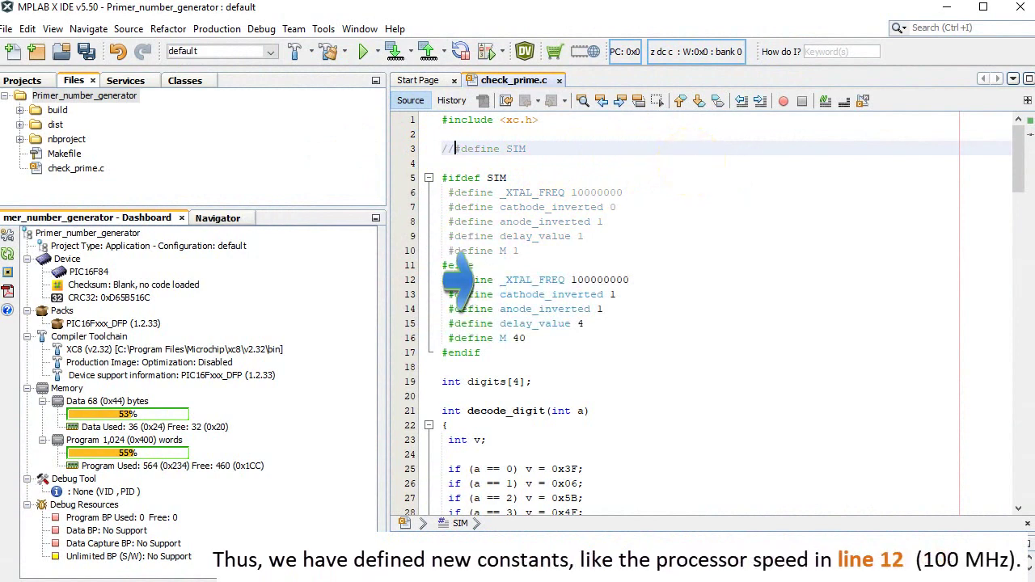
left_click(534, 280)
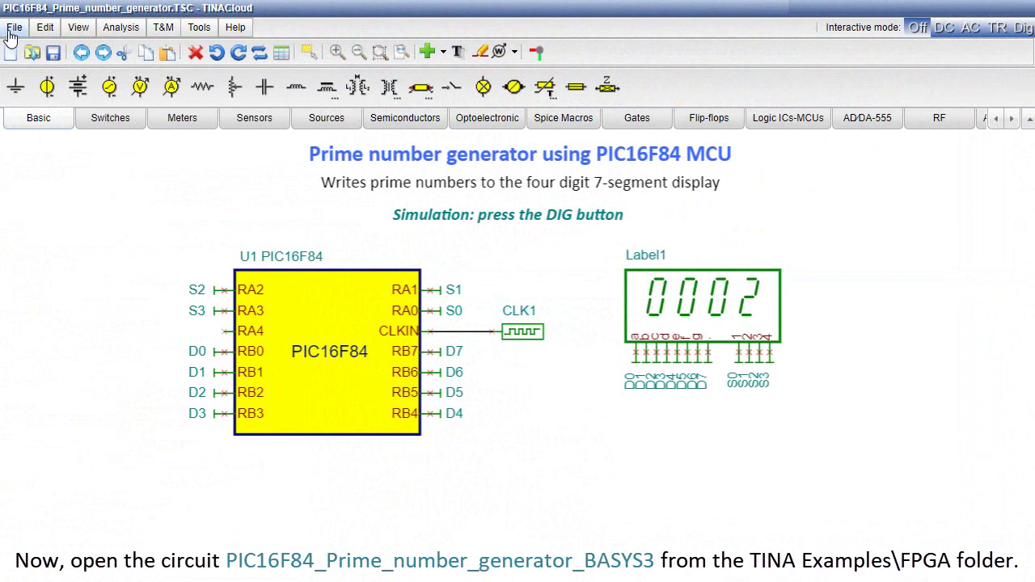
- In TINACloud, open the circuit PIC16F84_Prime_number_generator_BASYS3.TSC from the FPGA folder of TINA Examples
left_click(14, 28)
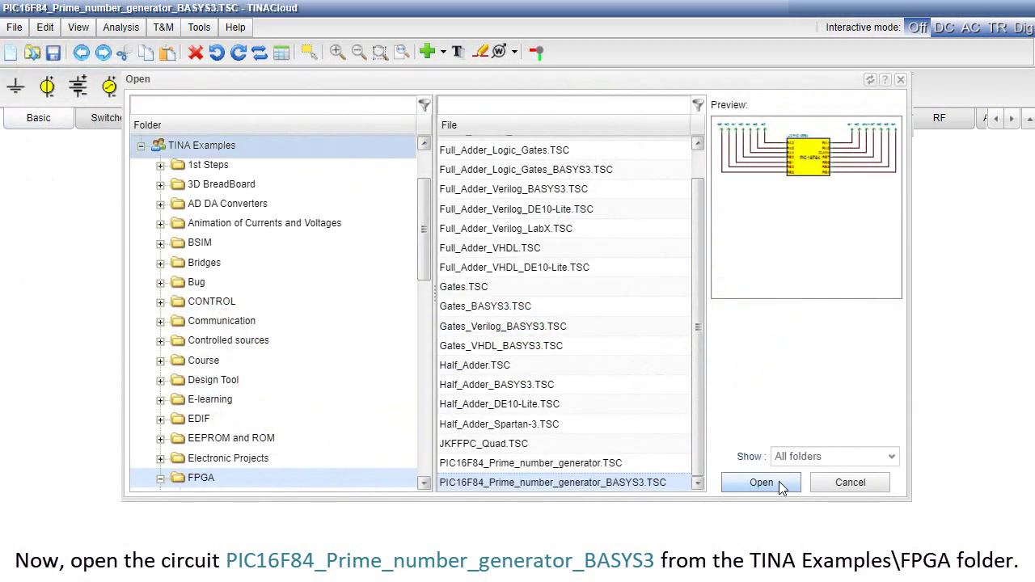
left_click(779, 482)
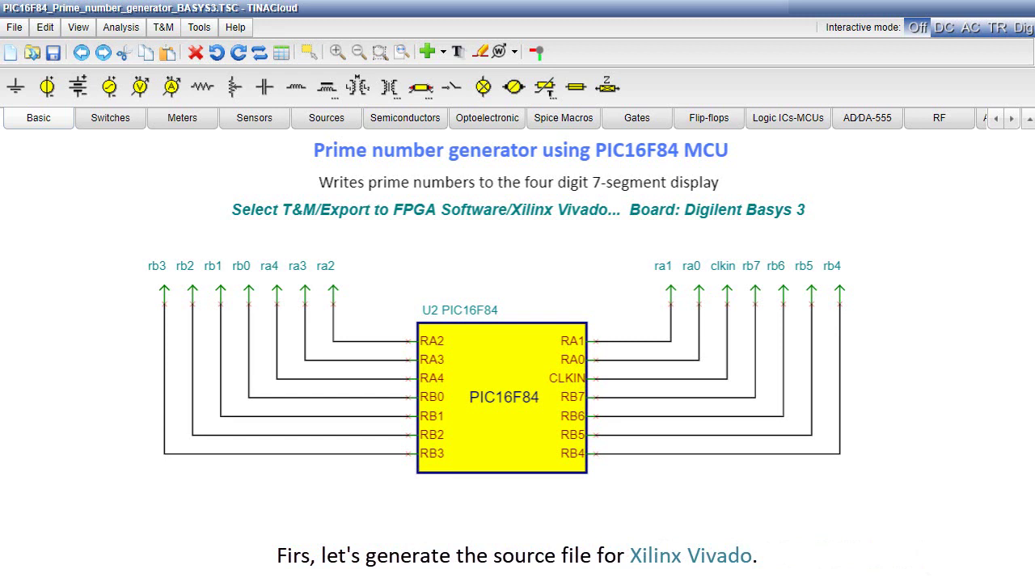
- Export the BASYS3 circuit to FPGA software for Xilinx Vivado
left_click(165, 37)
mouse_move(253, 48)
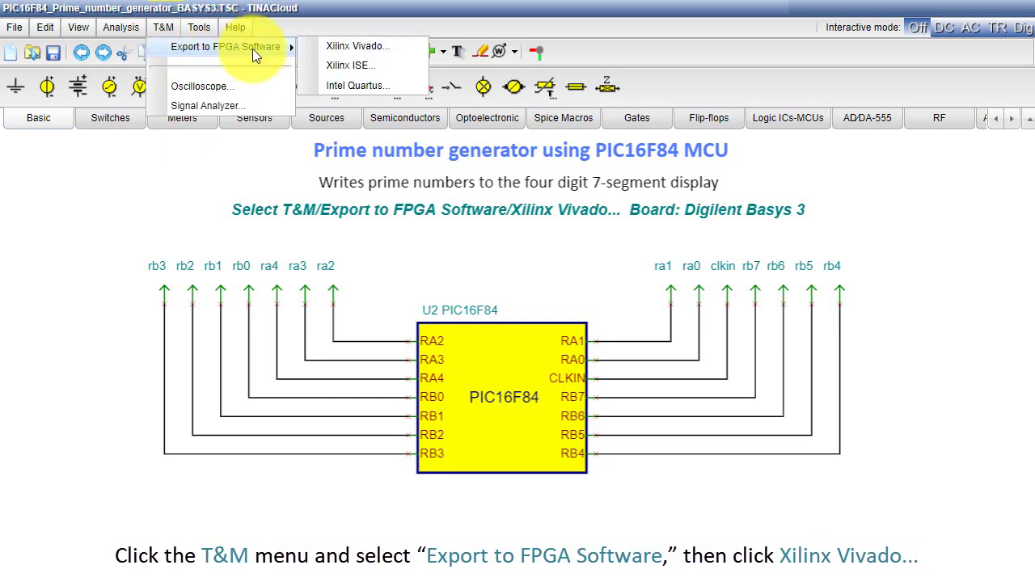
left_click(392, 47)
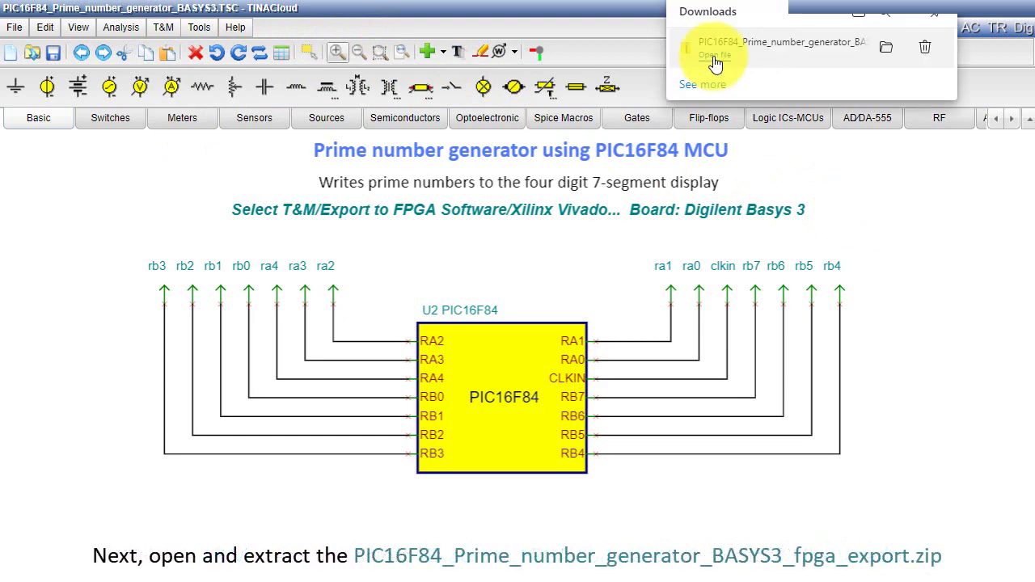
- Copy the two VHD files and the XDC file from the downloaded PIC16F84_Prime_number_generator_BASYS3_fpga_export archive into C:\designs
left_click(714, 56)
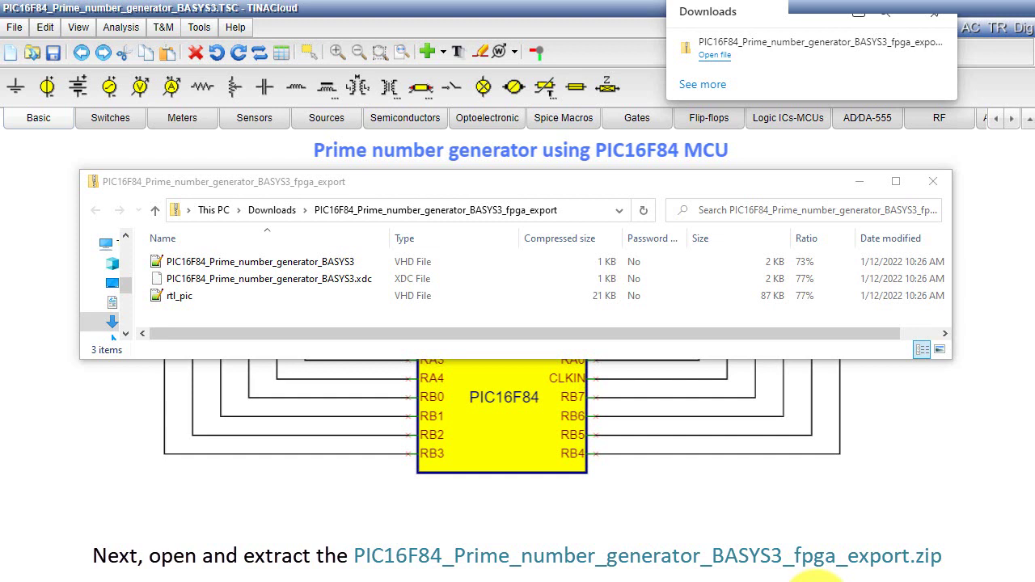
left_click(360, 264)
left_click(364, 278, "ctrl")
left_click(368, 299, "ctrl")
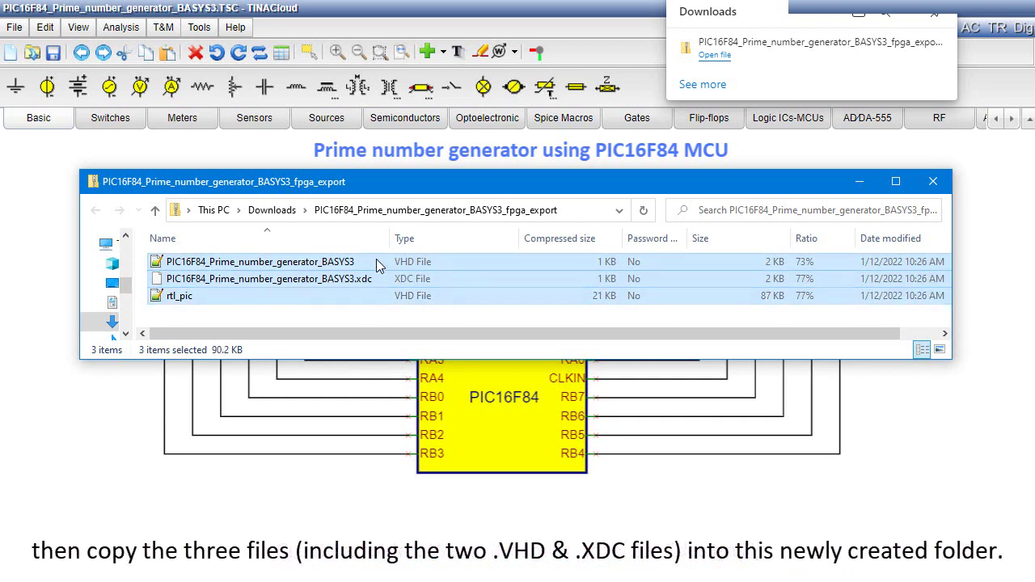
right_click(376, 261)
left_click(435, 314)
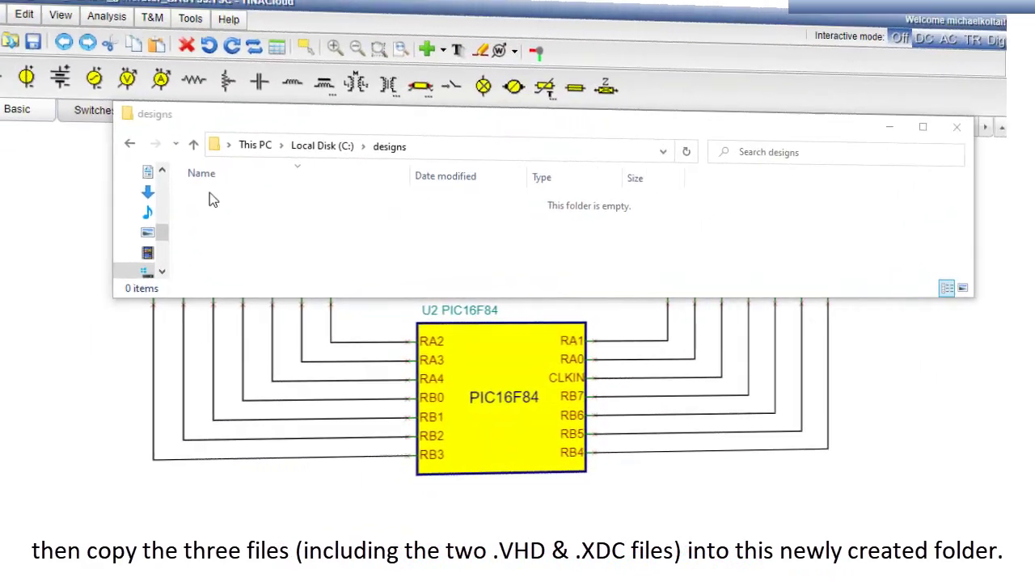
right_click(213, 194)
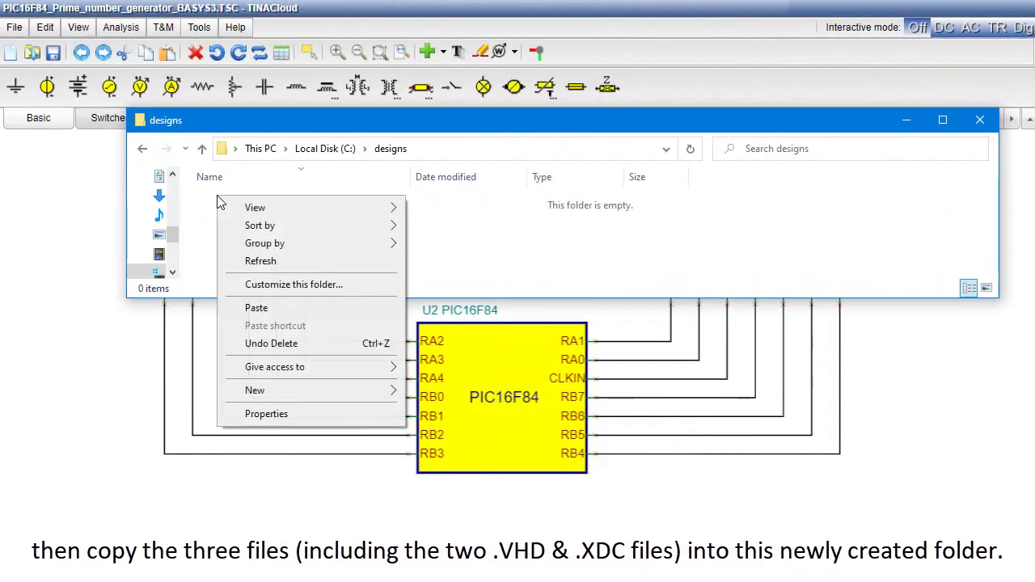
left_click(282, 312)
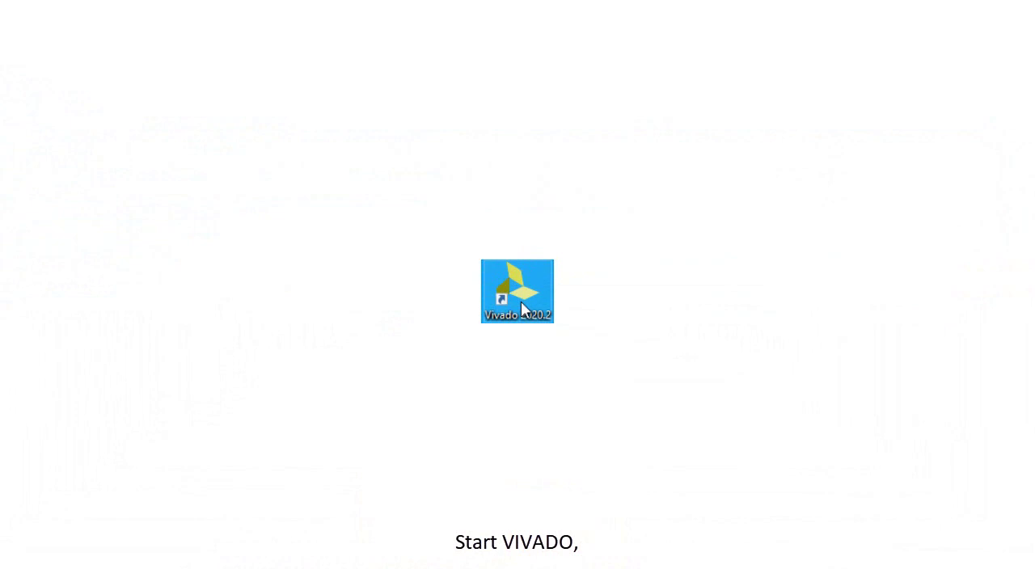
- Start Vivado 2020.2 and set up a new RTL project named PIC16F84_Prime_number_gererator_BASYS3 in C:/designs
double_click(521, 301)
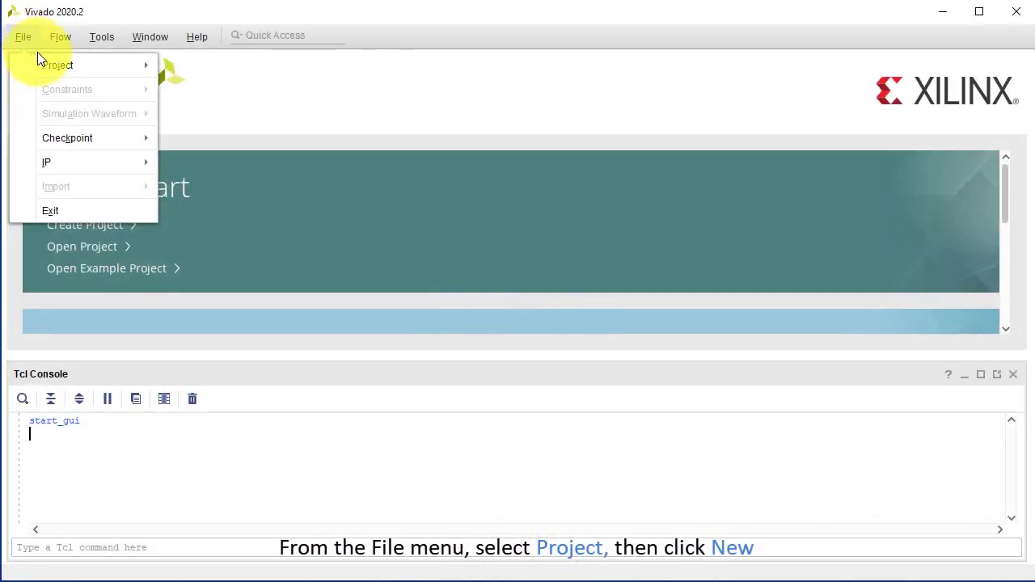
mouse_move(46, 65)
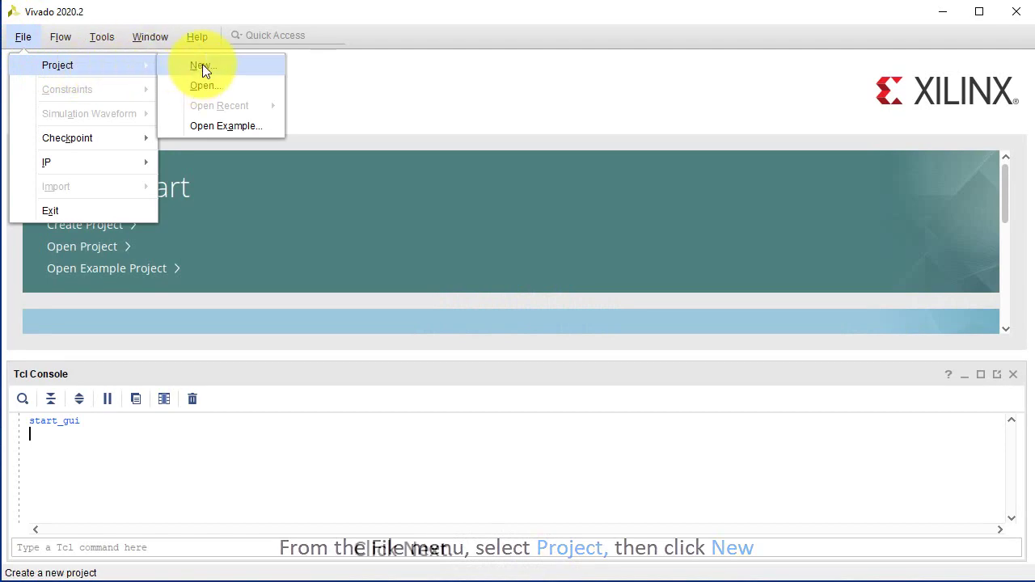
left_click(202, 65)
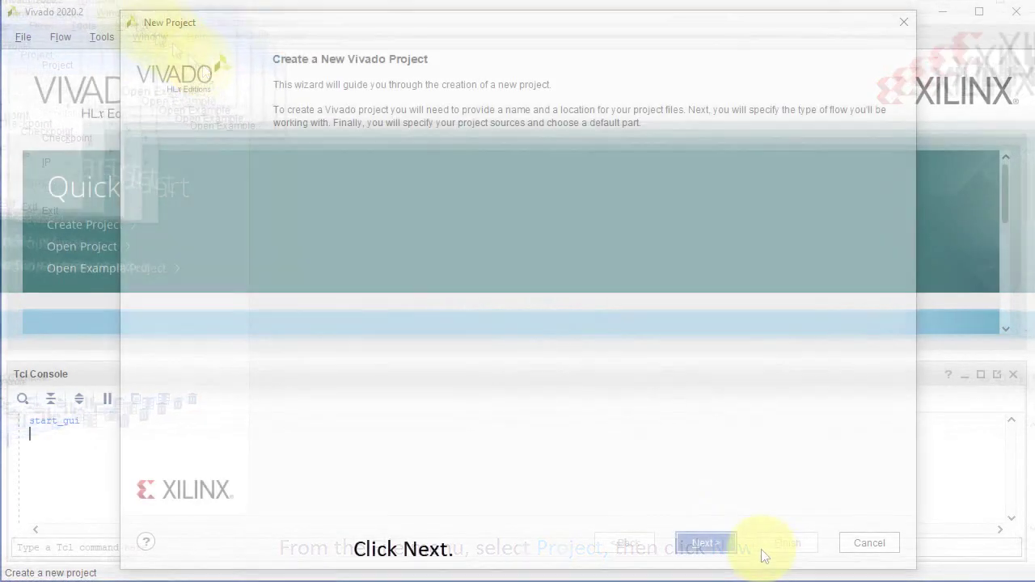
left_click(705, 542)
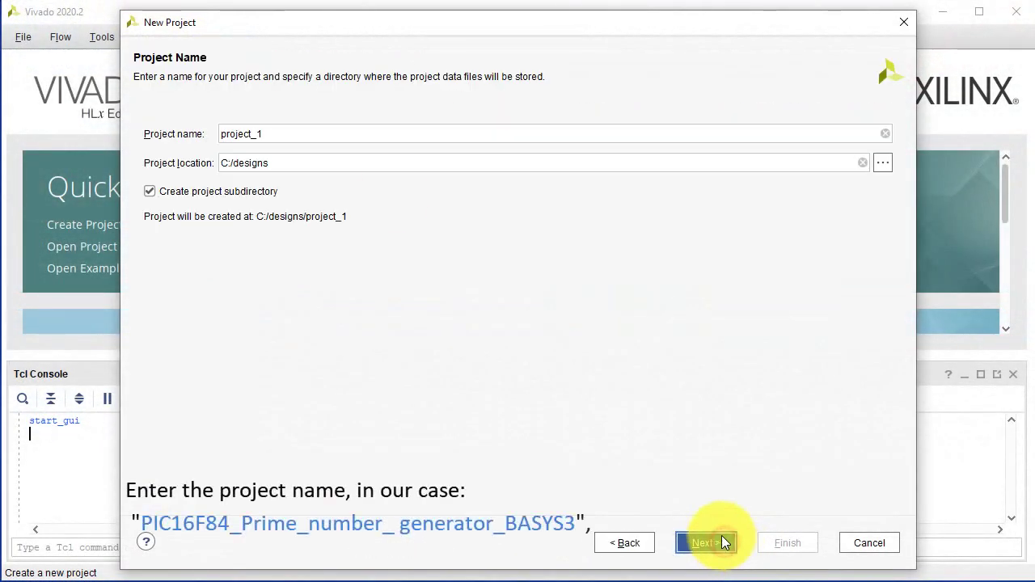
double_click(316, 135)
type("PIC16F8")
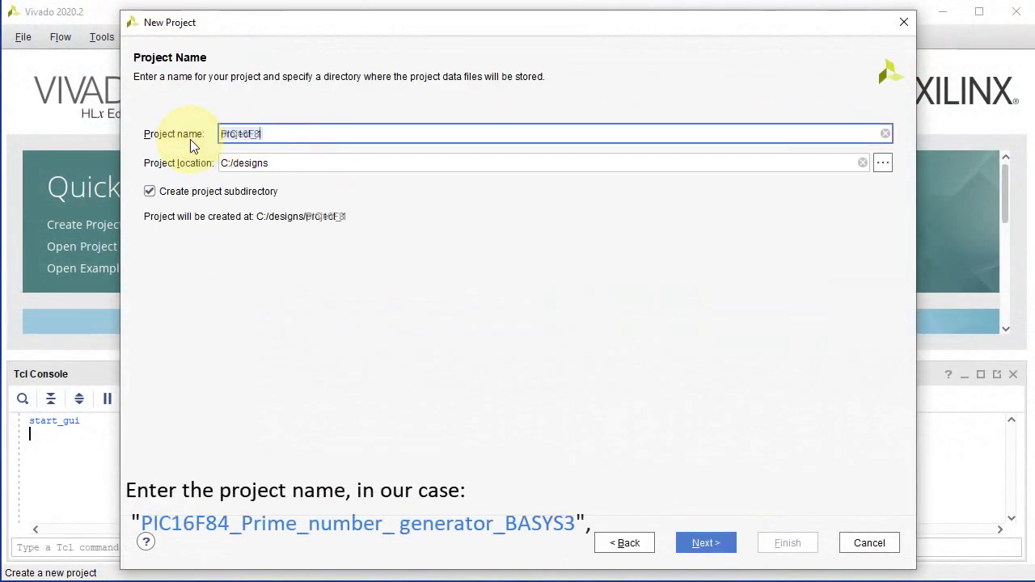
type("4_Pr")
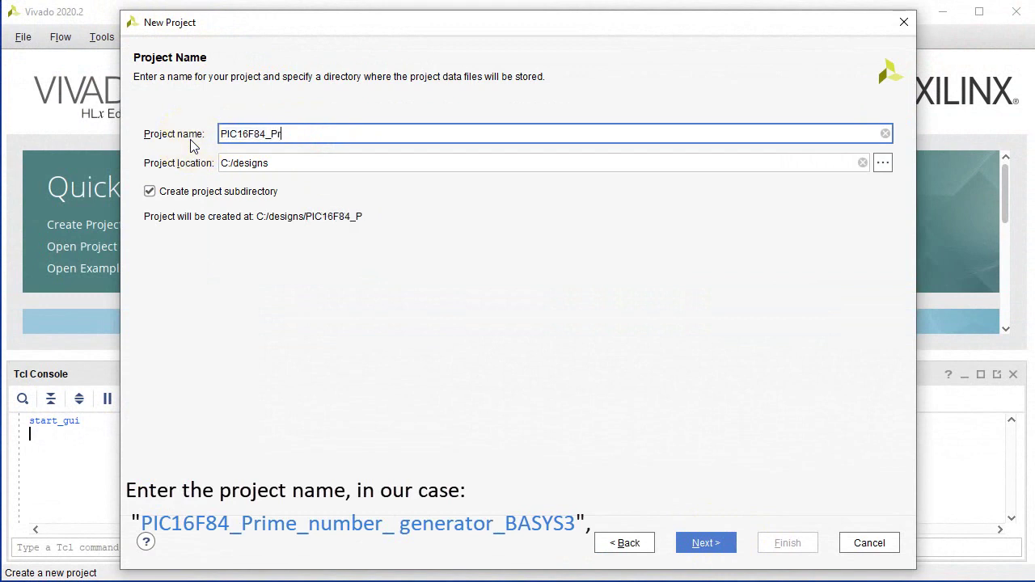
type("ime_number_gererator_BASYS3")
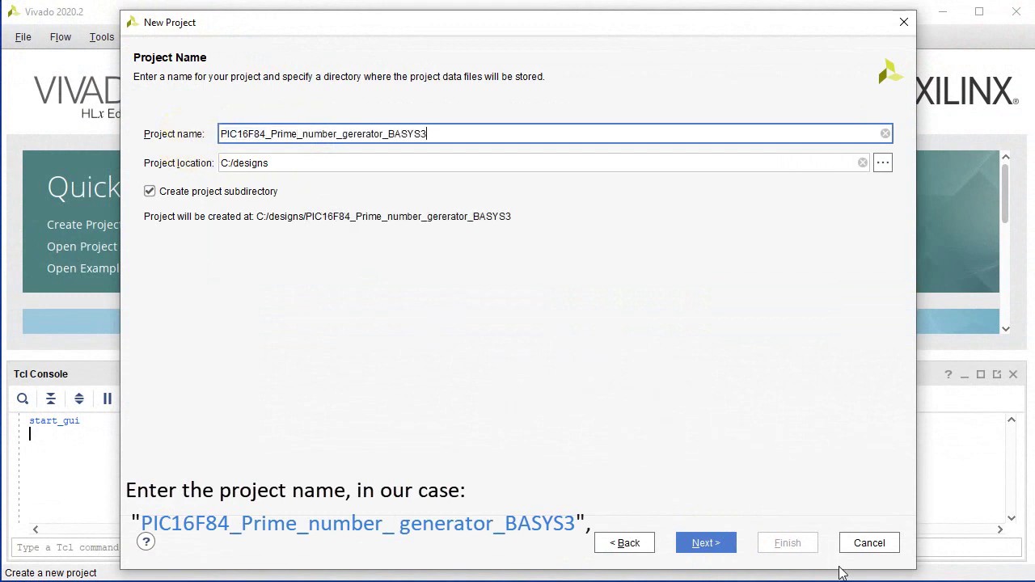
left_click(703, 543)
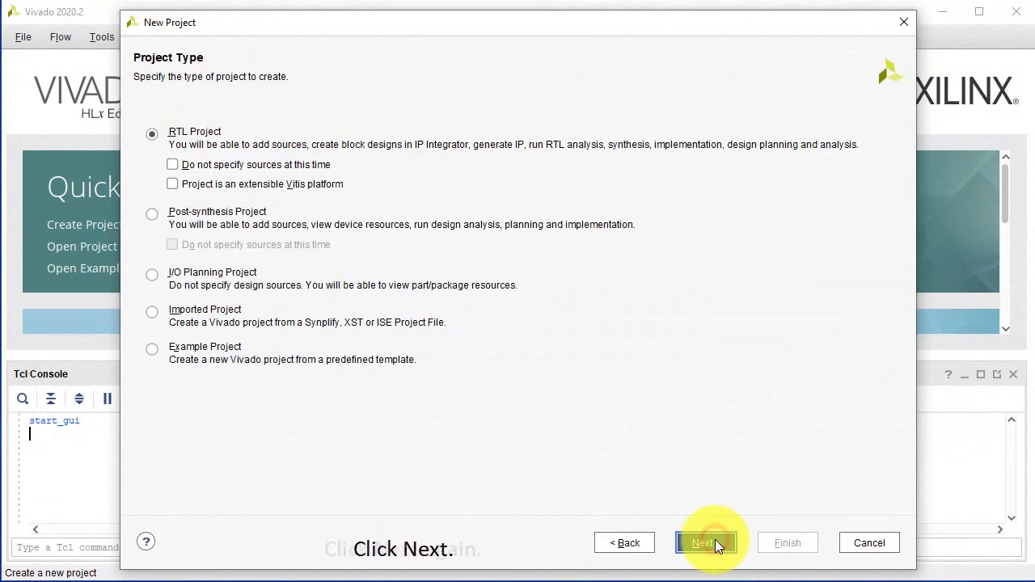
left_click(714, 544)
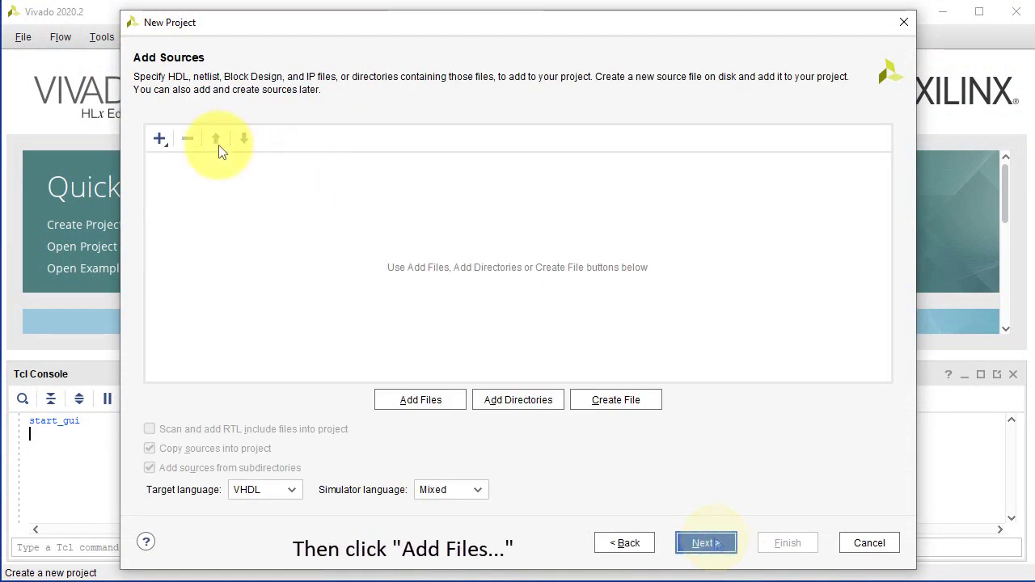
- Add PIC16F84_Prime_number_generator_BASYS3.vhd and rtl_pic.vhd from the designs folder as the project's source files
left_click(158, 137)
left_click(177, 158)
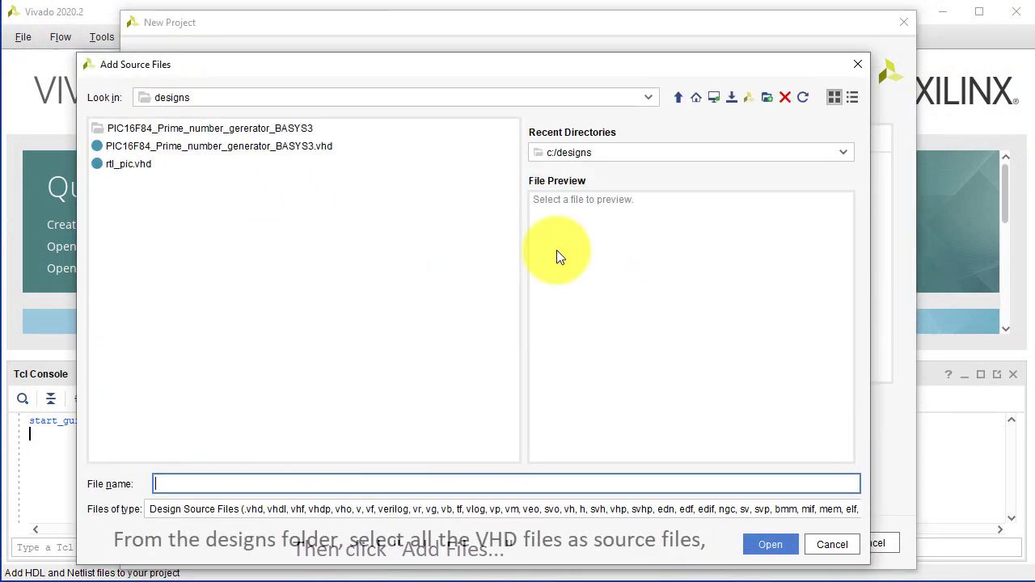
left_click(288, 143)
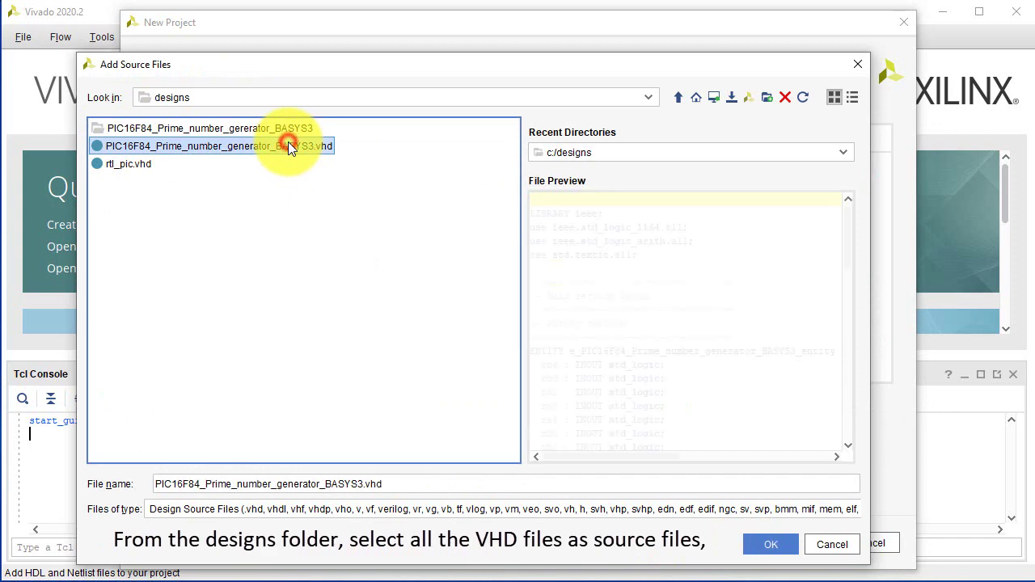
left_click(143, 168, "ctrl")
left_click_drag(847, 243, 868, 412)
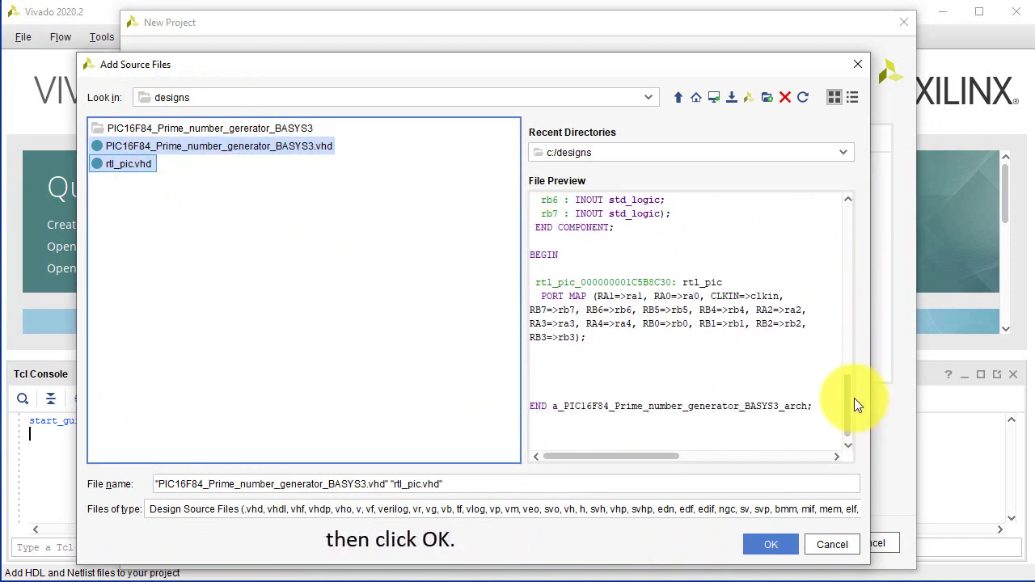
left_click(769, 545)
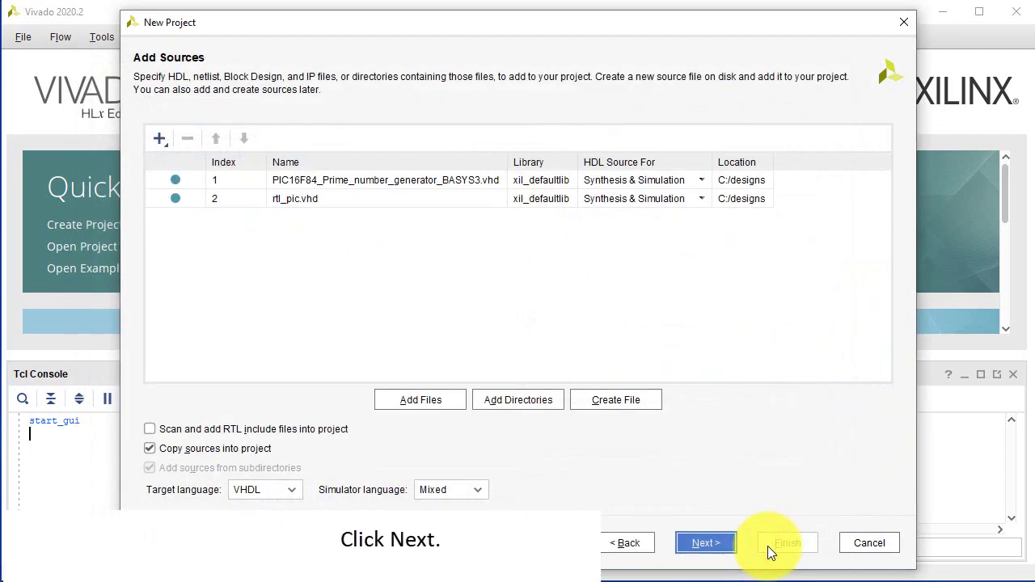
left_click(708, 546)
- Add PIC16F84_Prime_number_generator_BASYS3.xdc from the designs folder as the project's constraints file
left_click(163, 135)
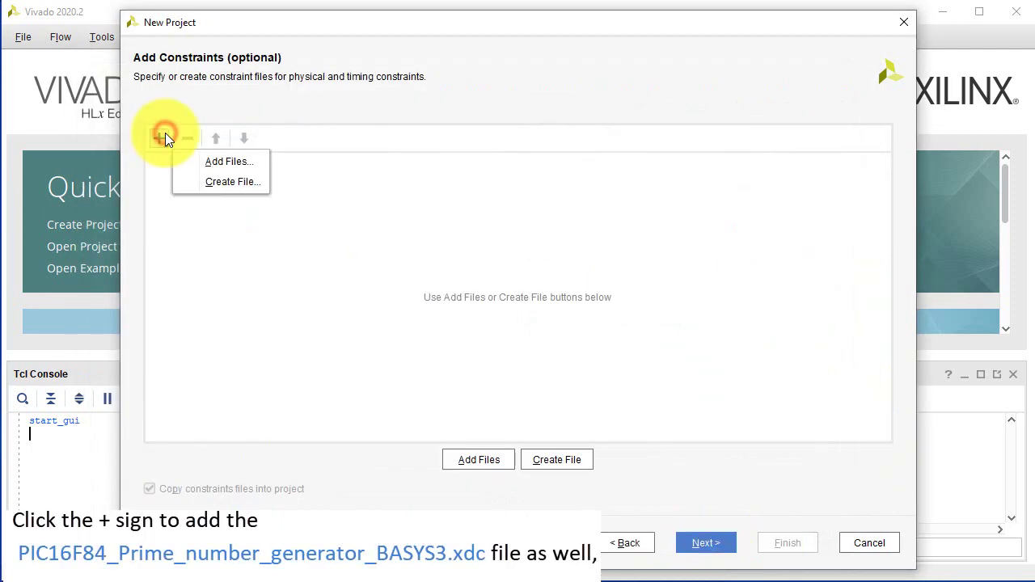
left_click(185, 157)
left_click(259, 136)
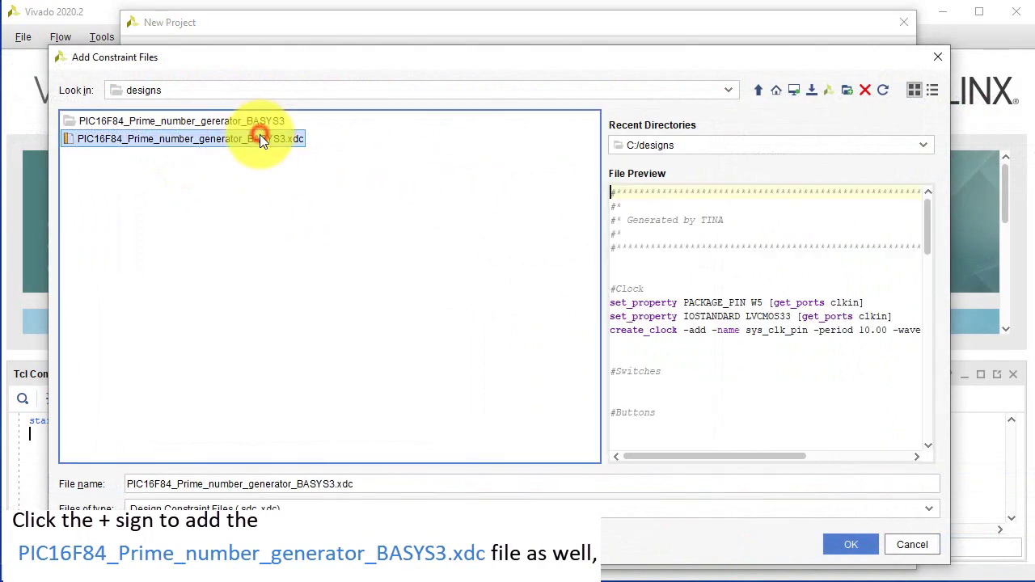
scroll(857, 380, "down", 5)
scroll(846, 388, "down", 6)
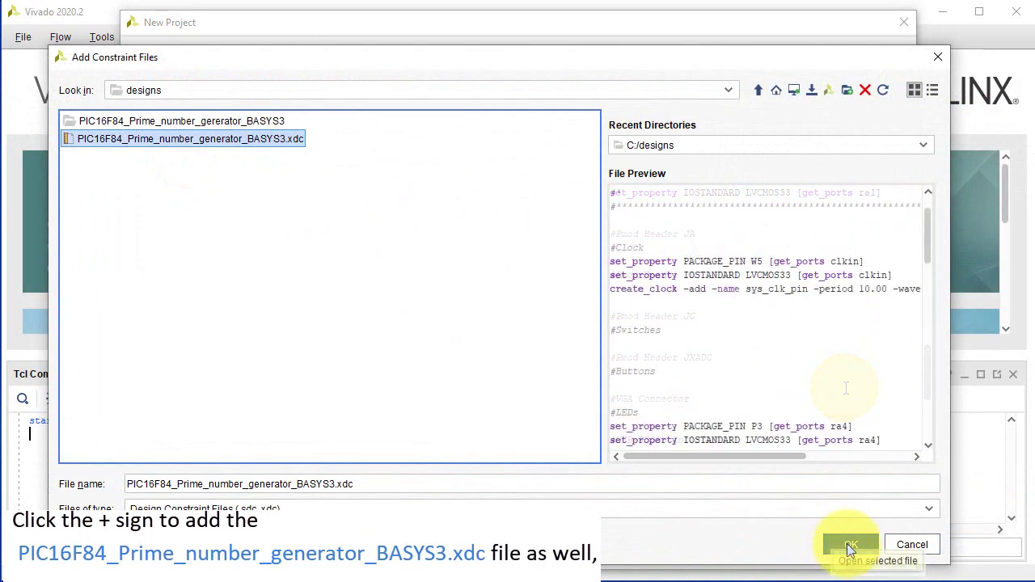
left_click(850, 544)
left_click(689, 543)
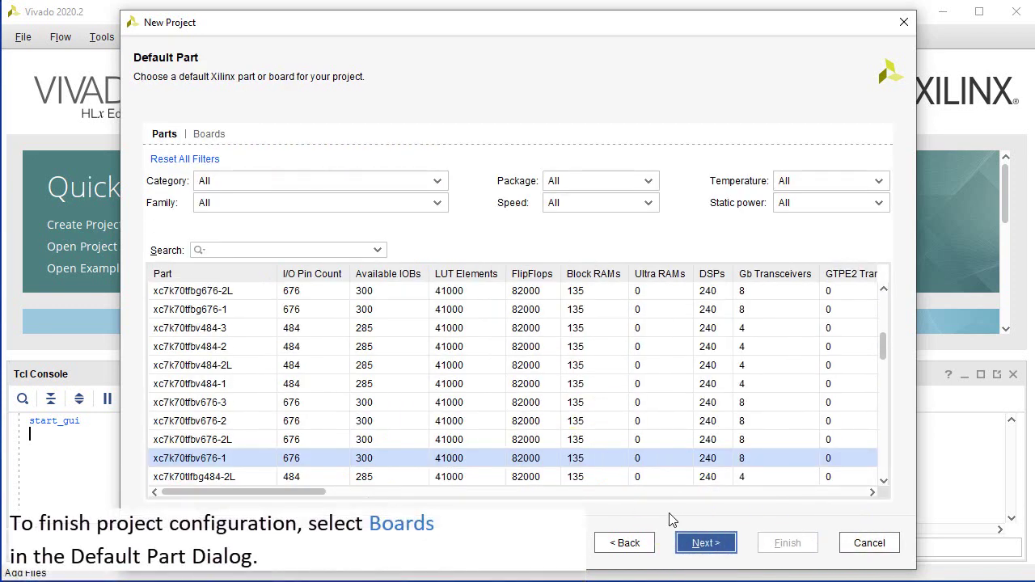
- Choose the Basys3 board as the project's default part and finish creating the project
left_click(208, 136)
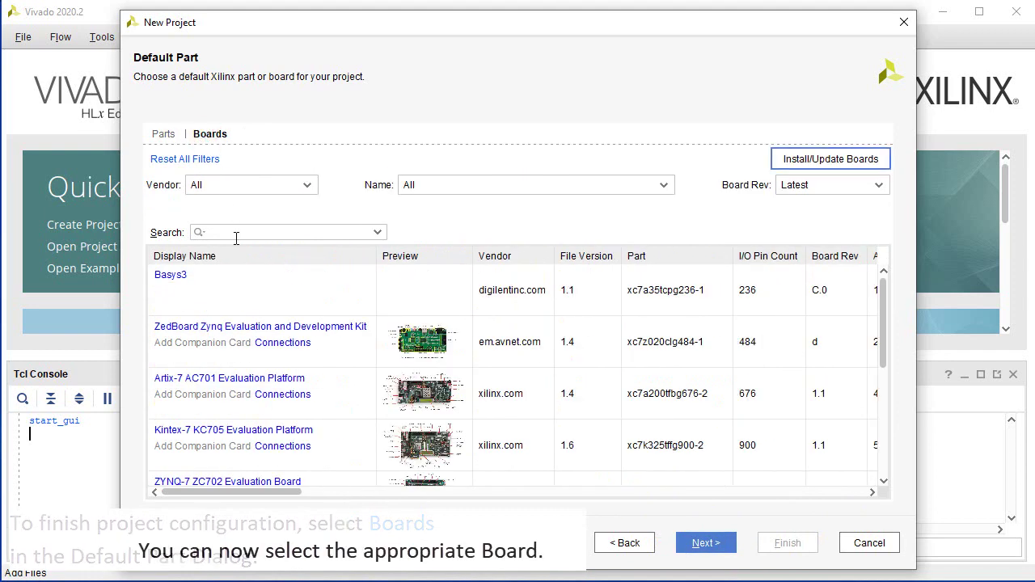
left_click(232, 295)
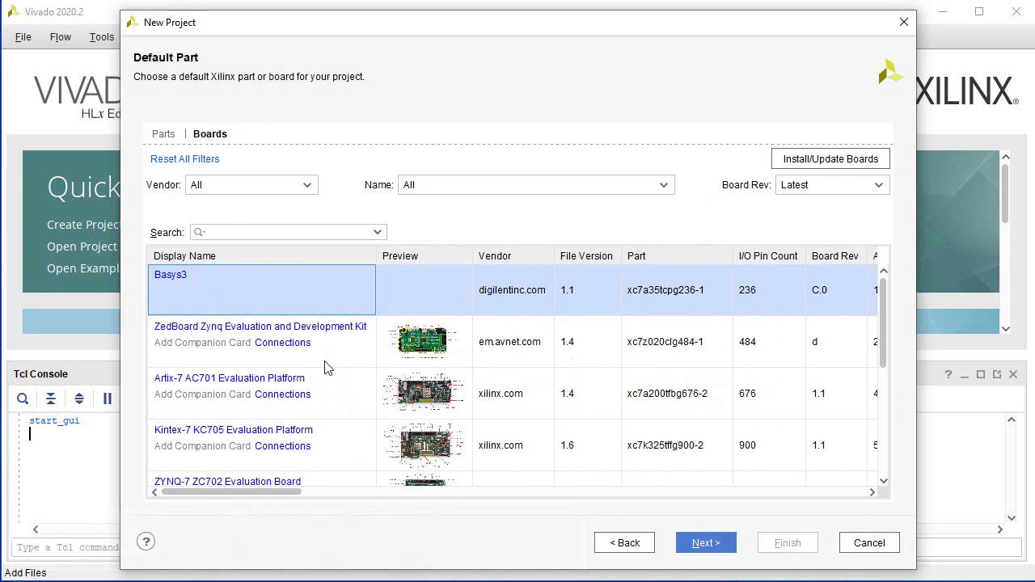
left_click(700, 542)
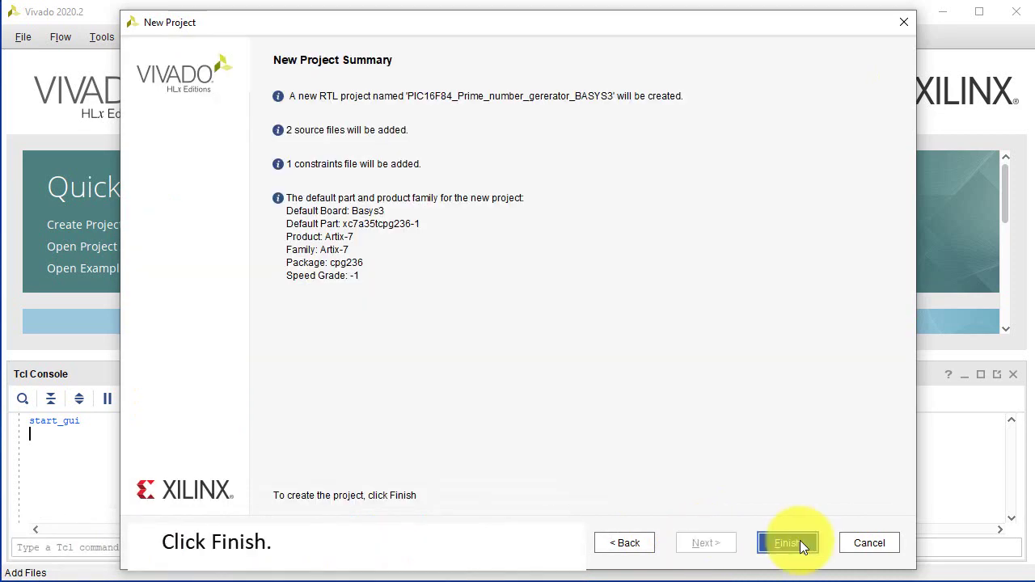
left_click(800, 540)
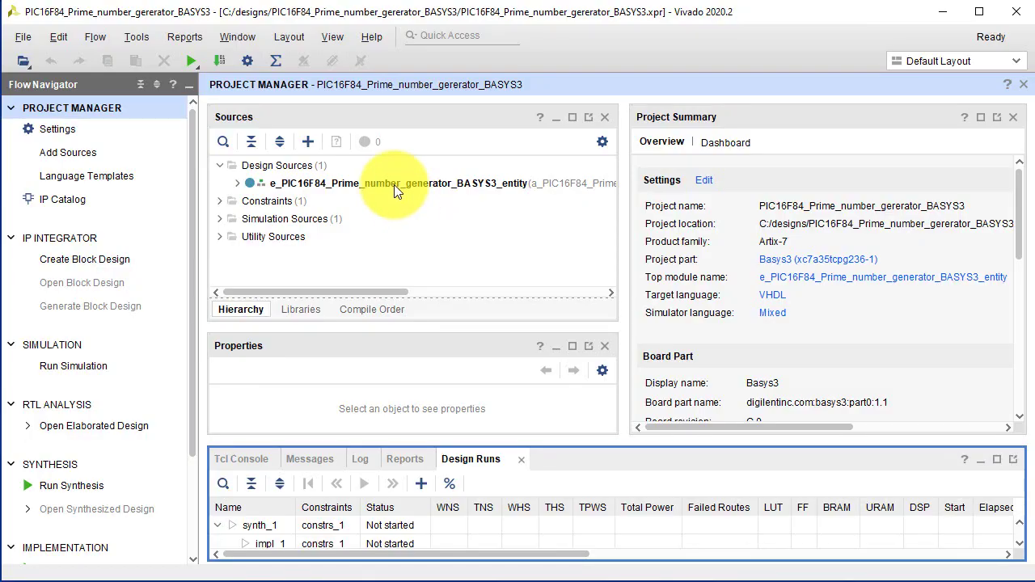
- Open the top-level entity's VHDL source and its rtl_pic.vhd component from the design sources and review their code
double_click(393, 184)
left_click_drag(1011, 295, 946, 369)
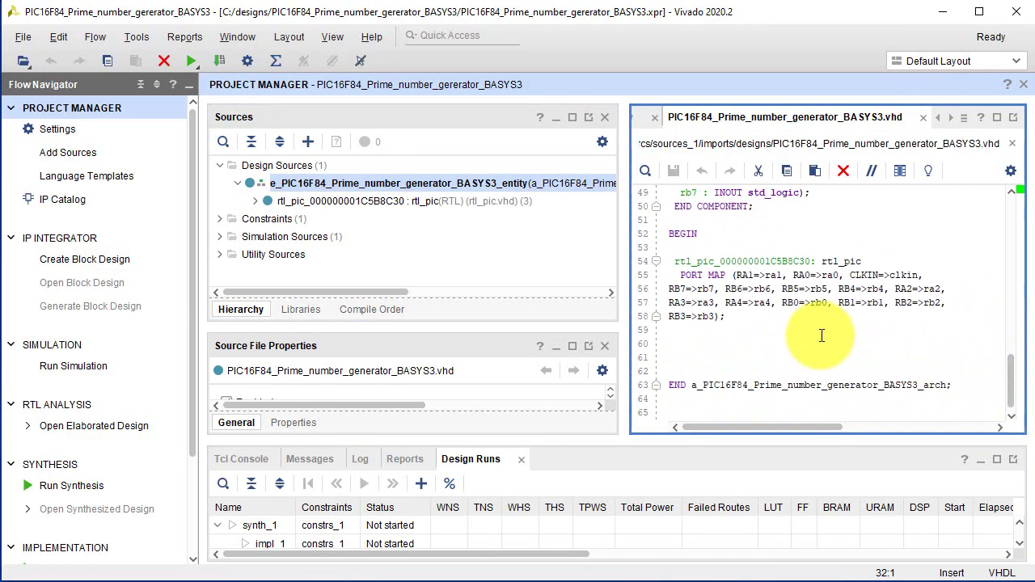
double_click(364, 201)
scroll(80, 363, "down", 3)
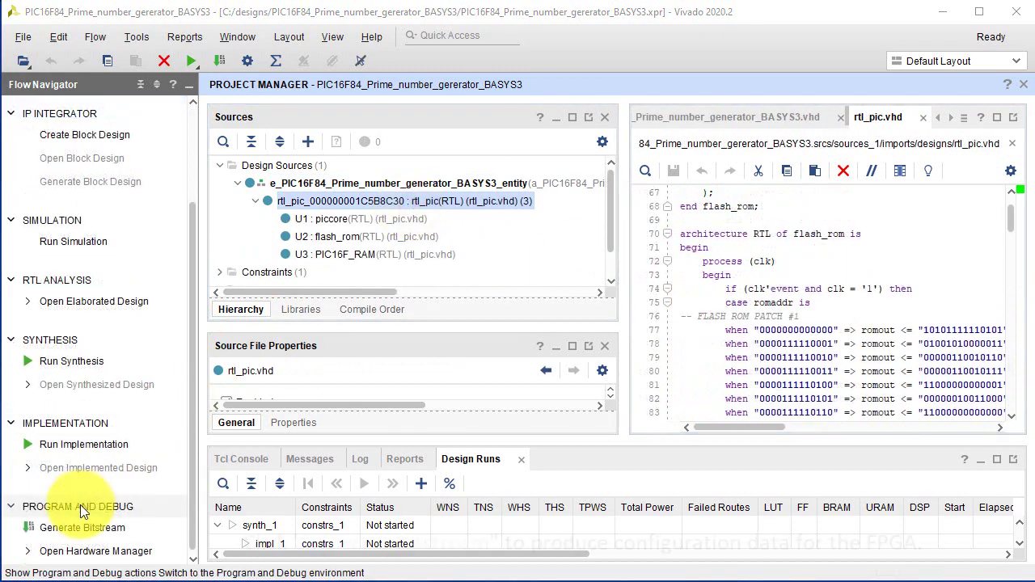
- Generate the bitstream by launching the runs on the local host with 2 jobs, and open the Hardware Manager
left_click(74, 529)
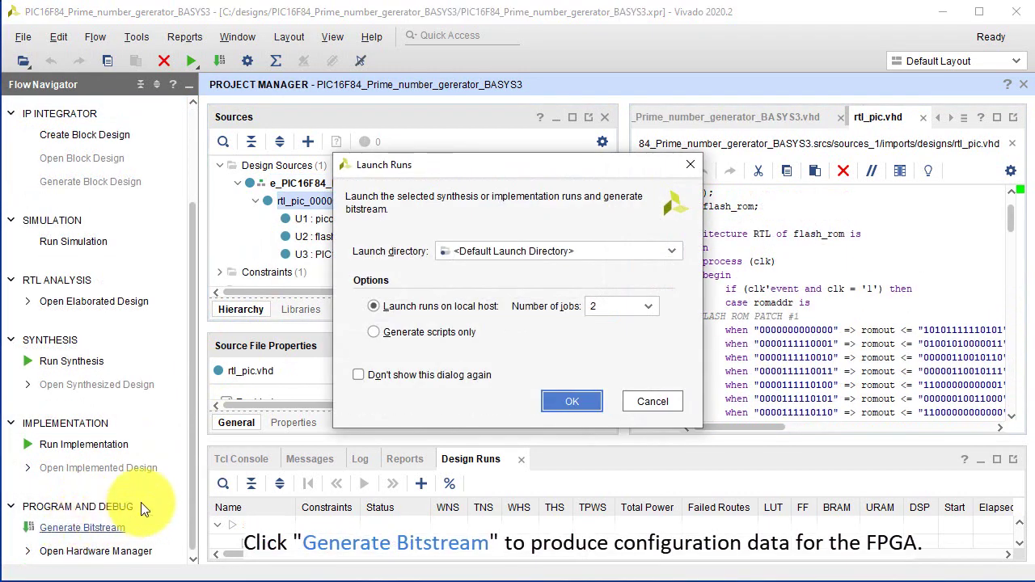
left_click(561, 403)
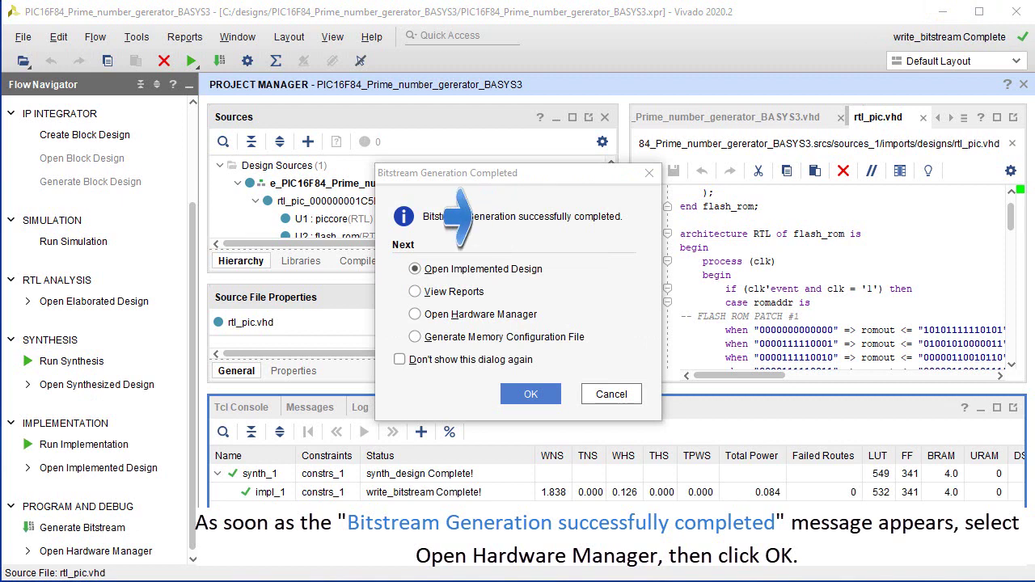
left_click(523, 317)
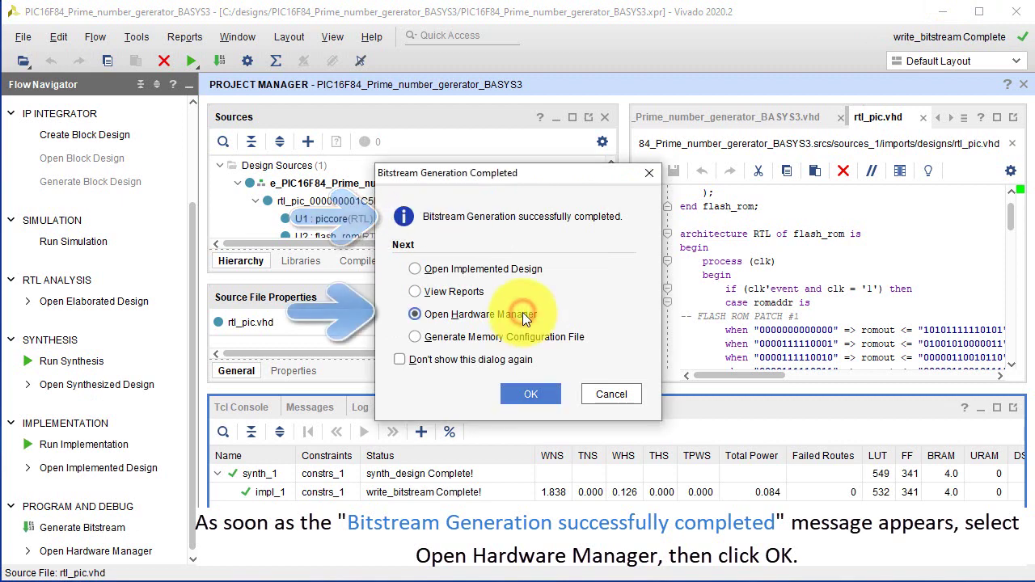
left_click(535, 394)
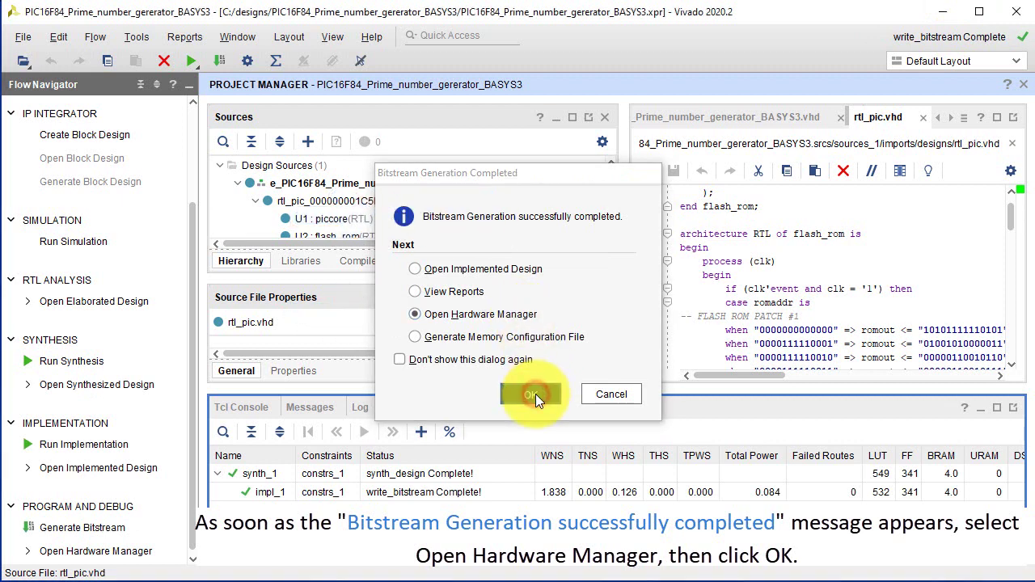